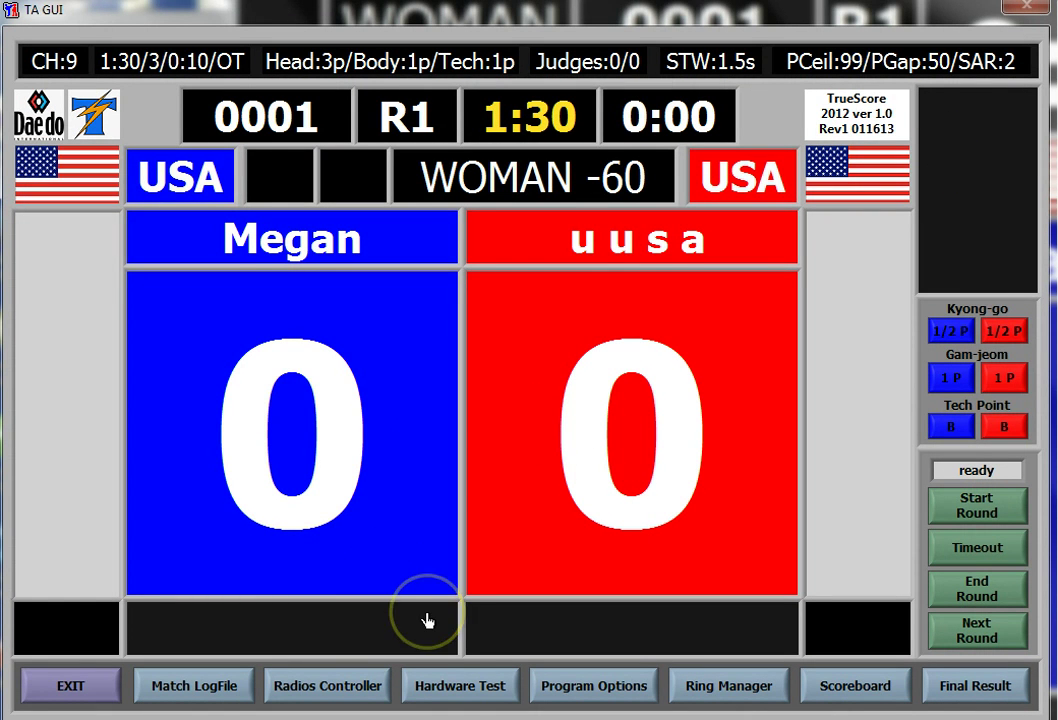
Review the scoring settings (head, technical points, ceiling 99, differential 50) and broadcast address
left_click(569, 688)
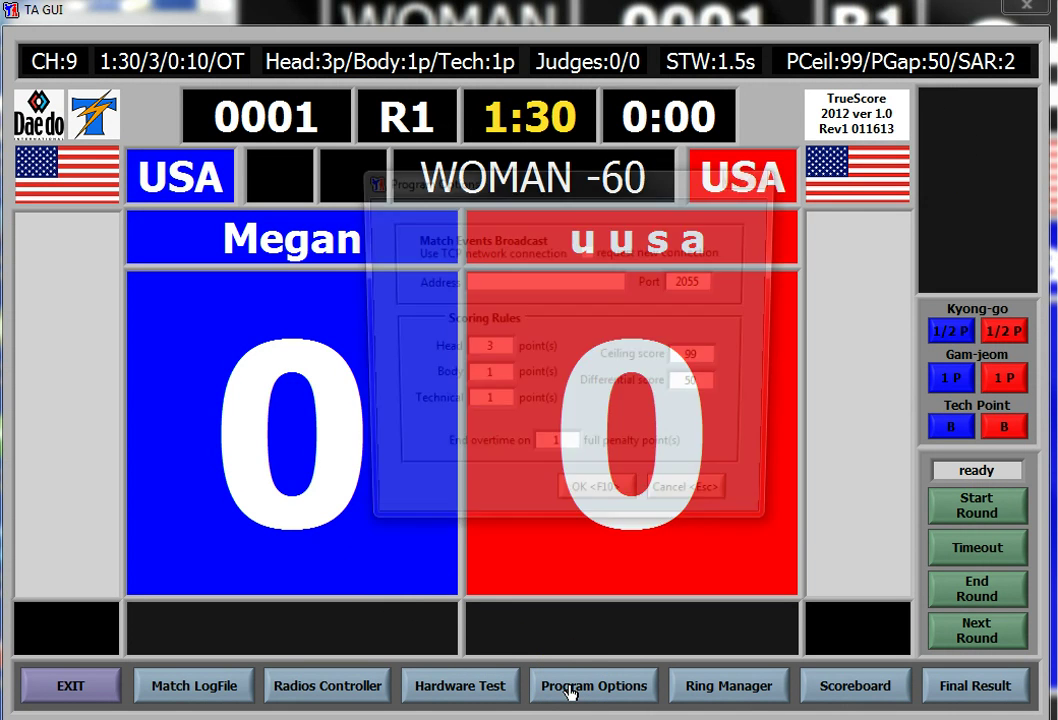
left_click(487, 350)
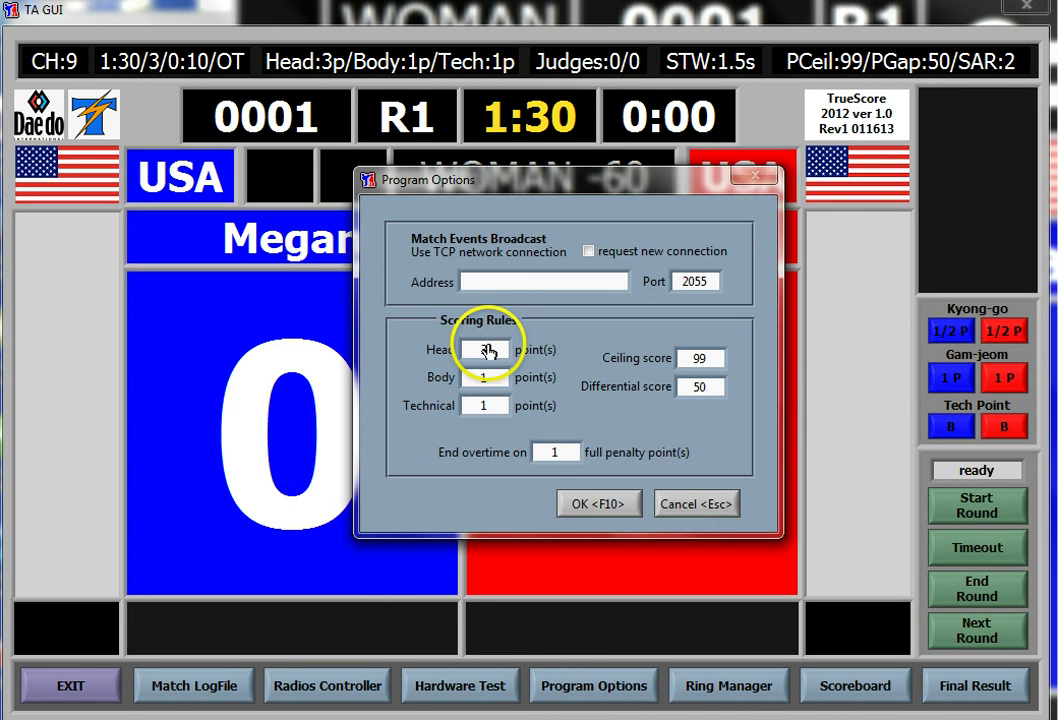
left_click(493, 408)
double_click(690, 362)
left_click(716, 387)
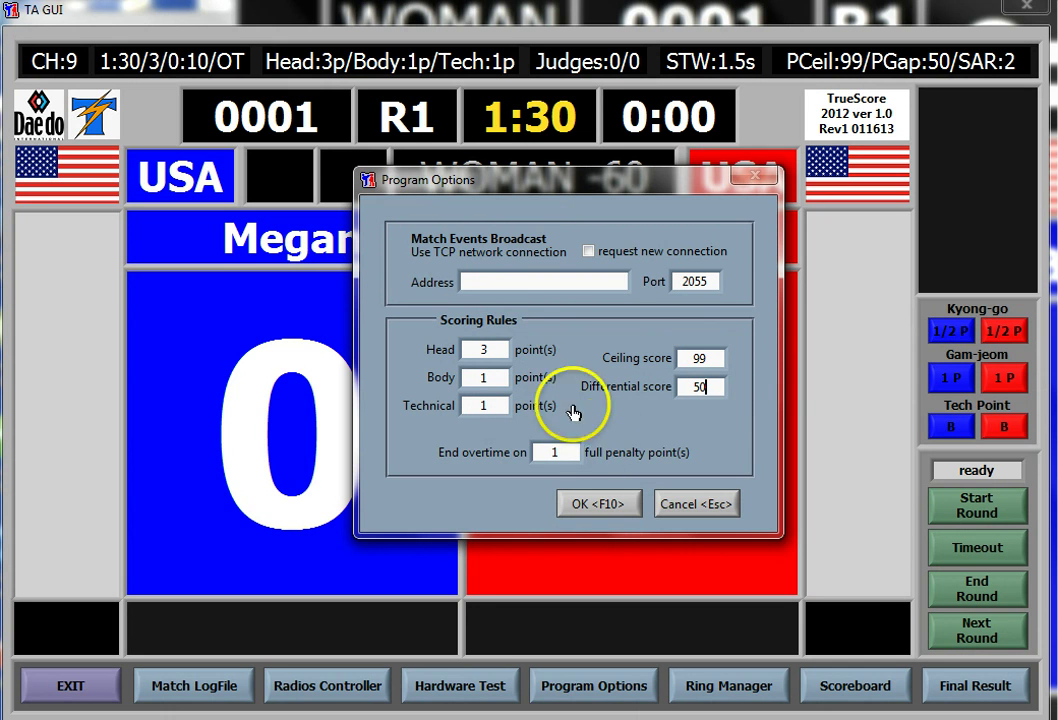
left_click(518, 285)
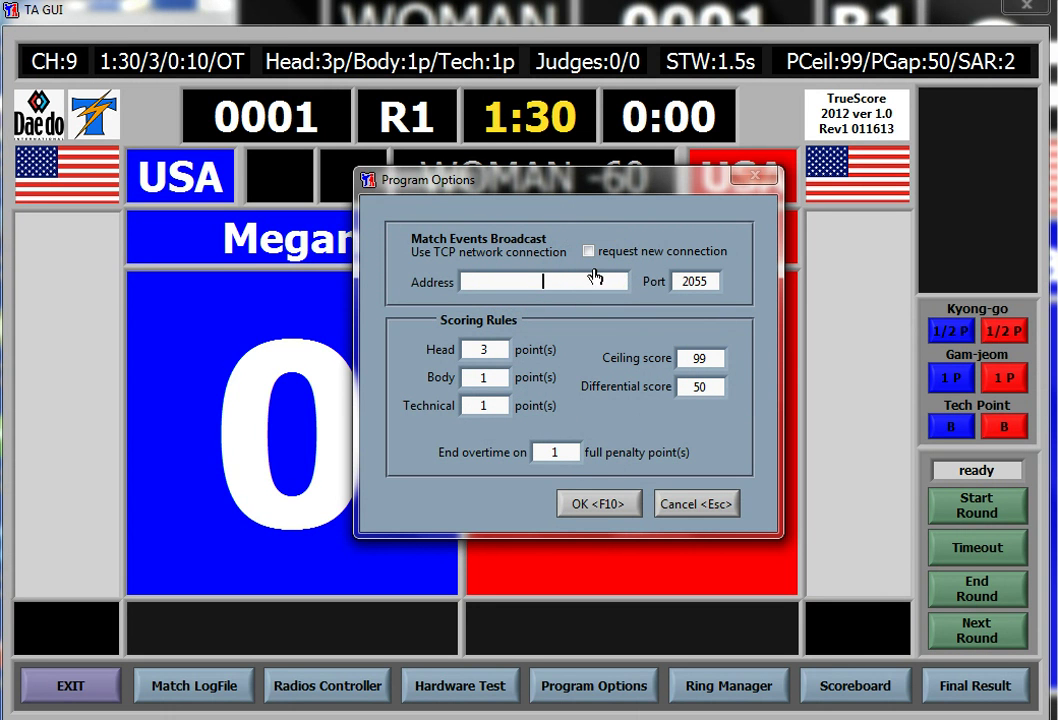
left_click(579, 248)
left_click(604, 392)
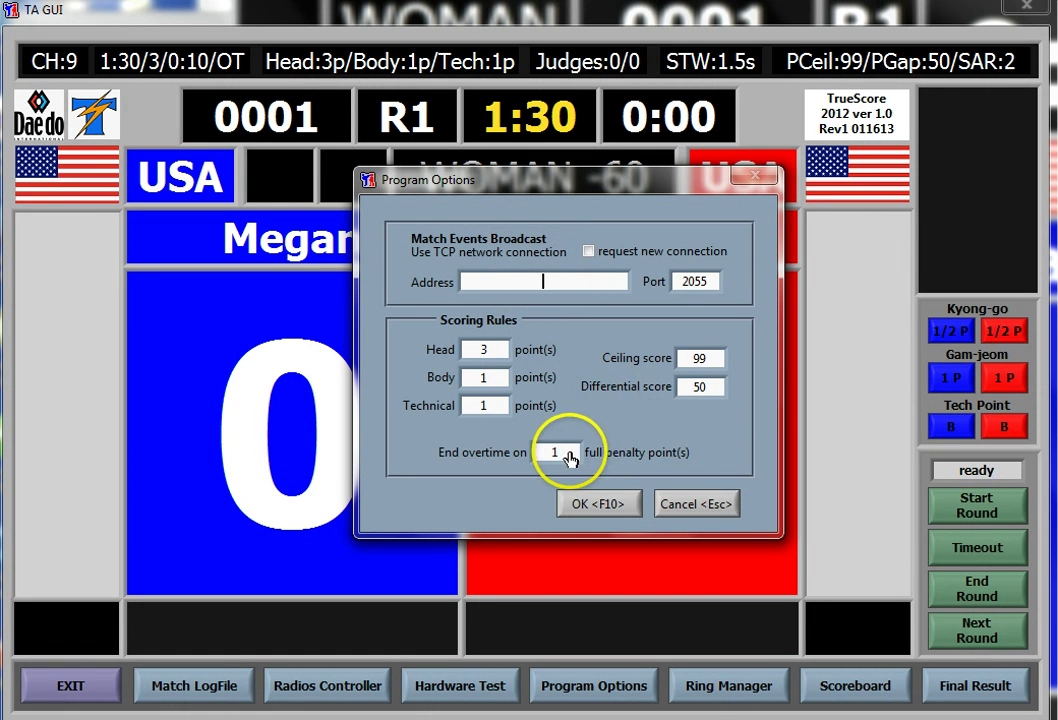
left_click(597, 504)
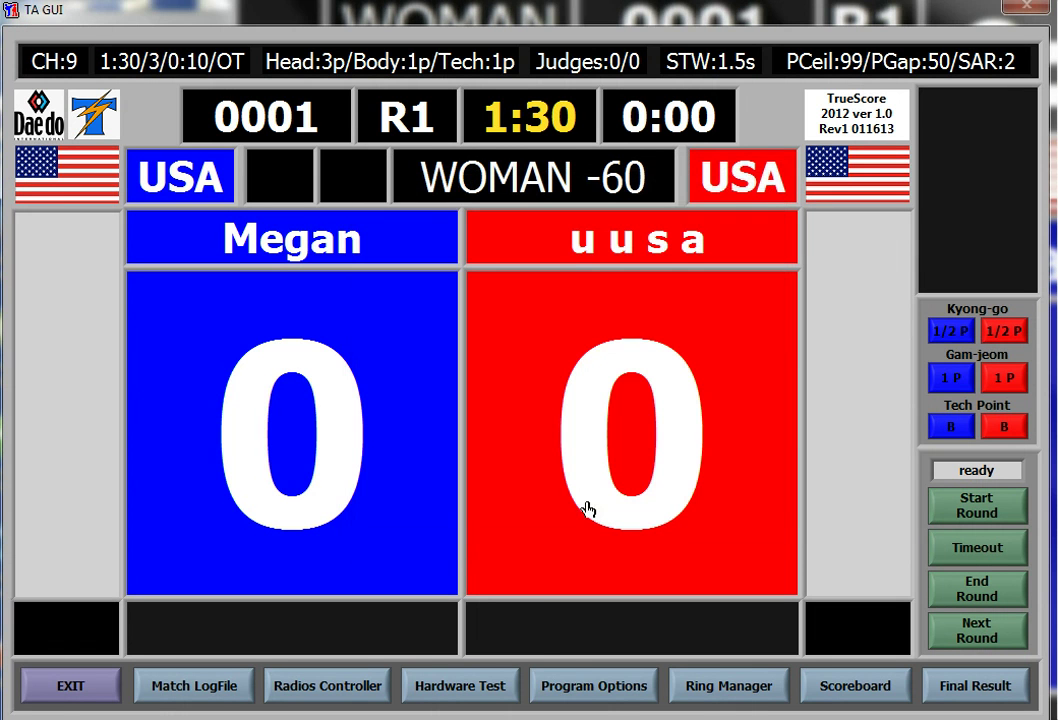
Bring up the match 0001 setup and enter USA as the blue fighter's flag
left_click(727, 690)
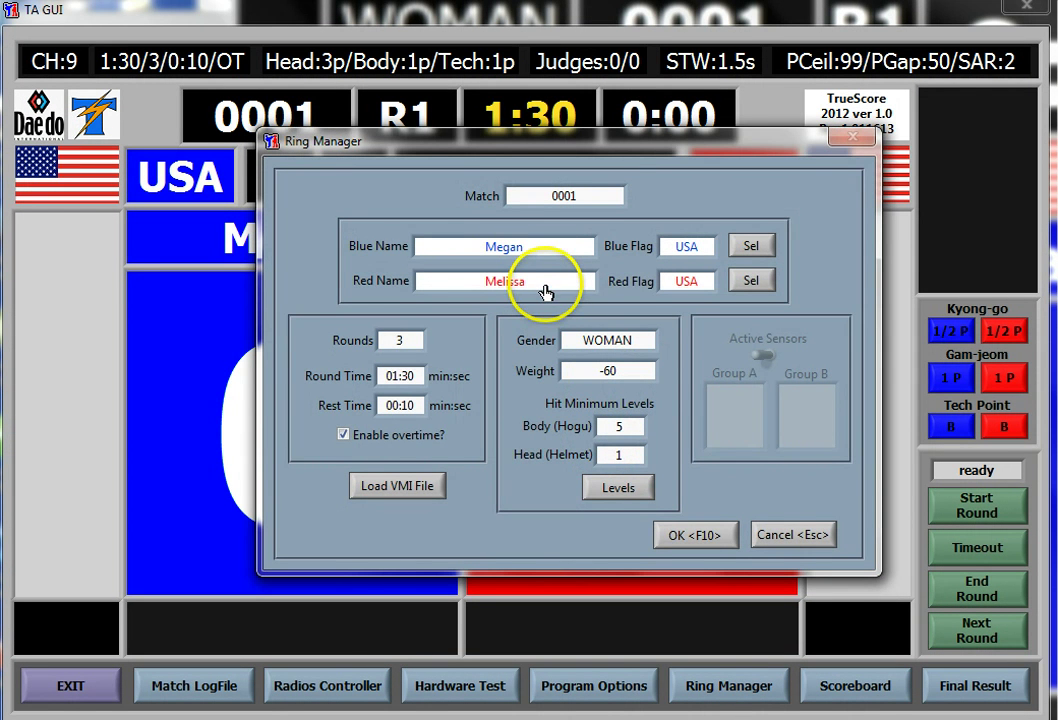
left_click(747, 249)
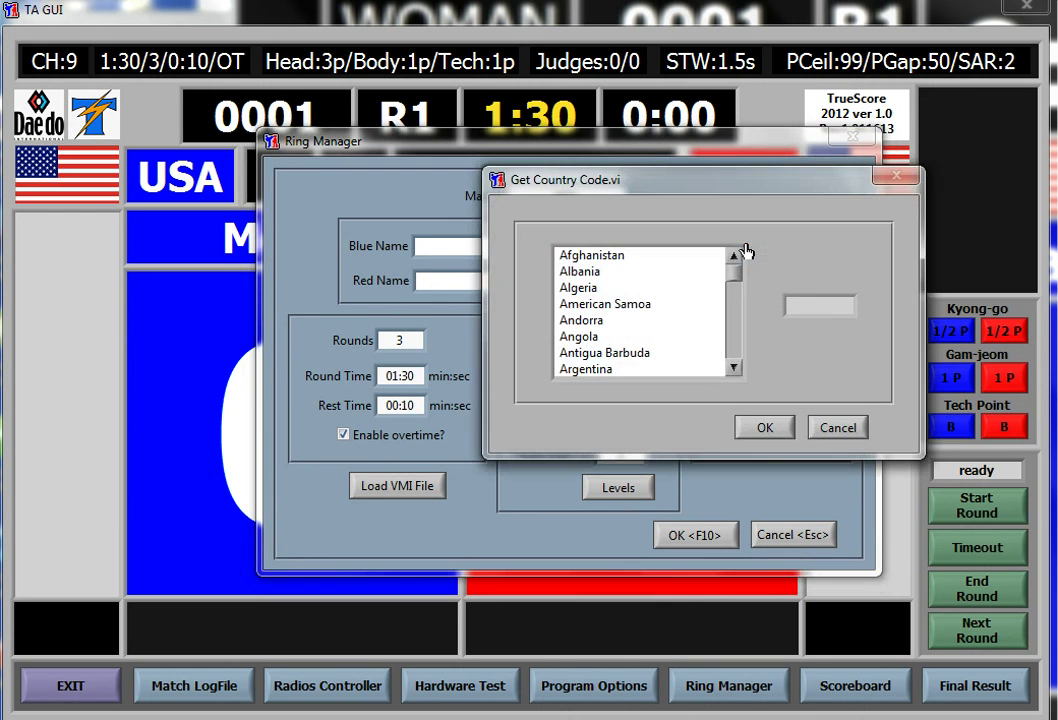
left_click(836, 427)
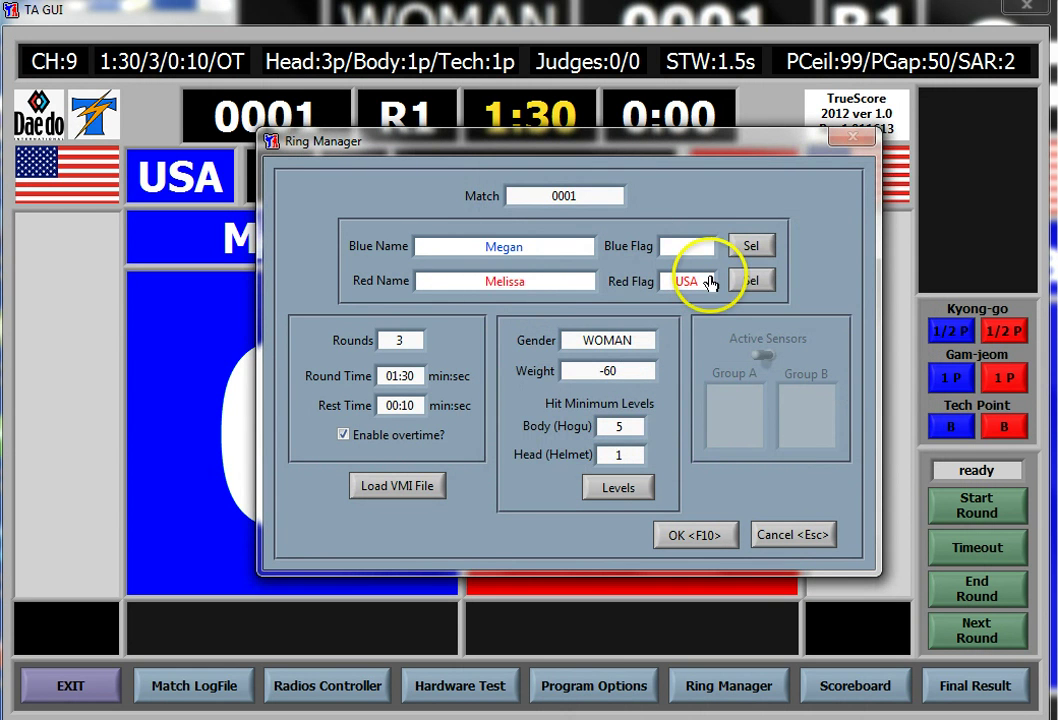
left_click(700, 267)
type("USA")
left_click(545, 287)
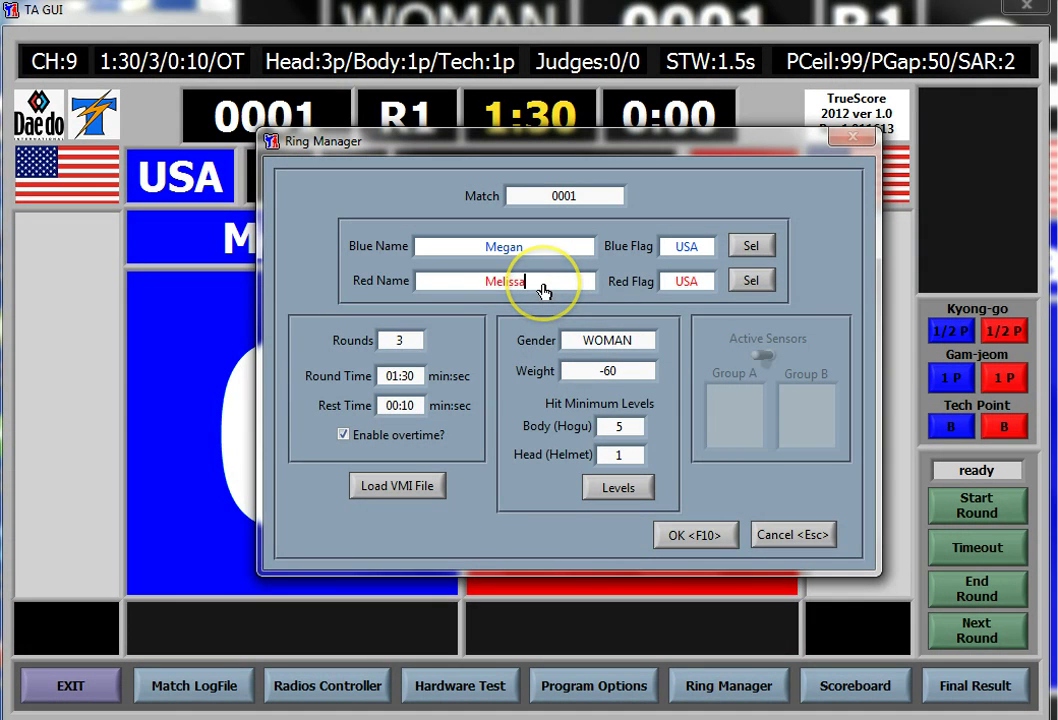
Change the rest time between rounds from 00:10 to 00:30
double_click(403, 342)
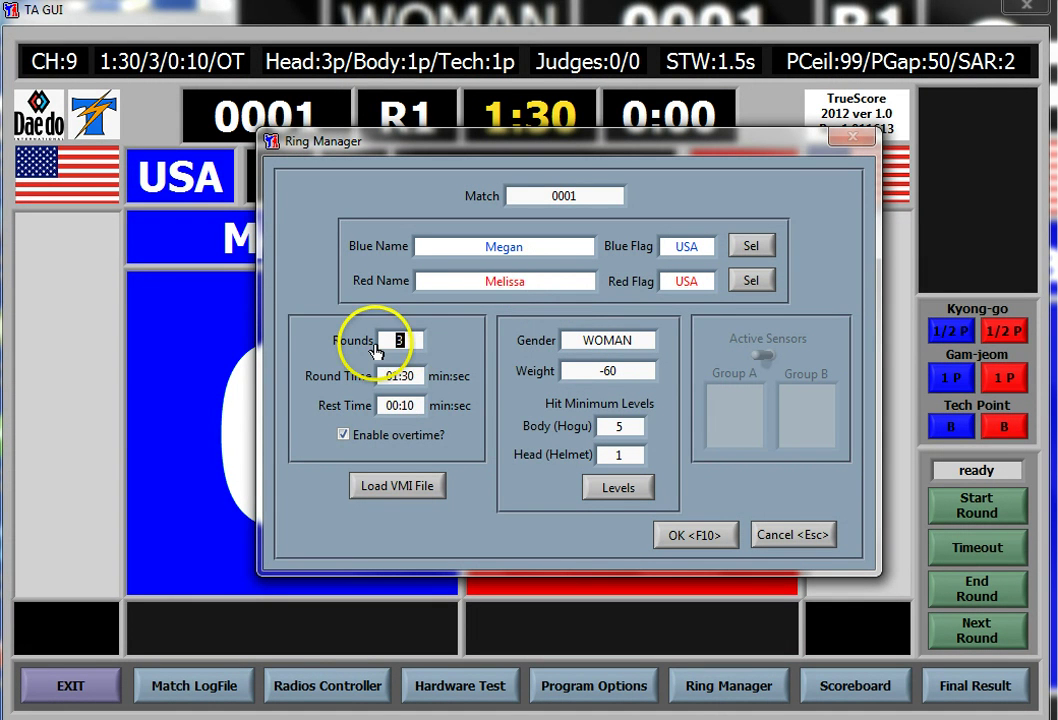
double_click(413, 377)
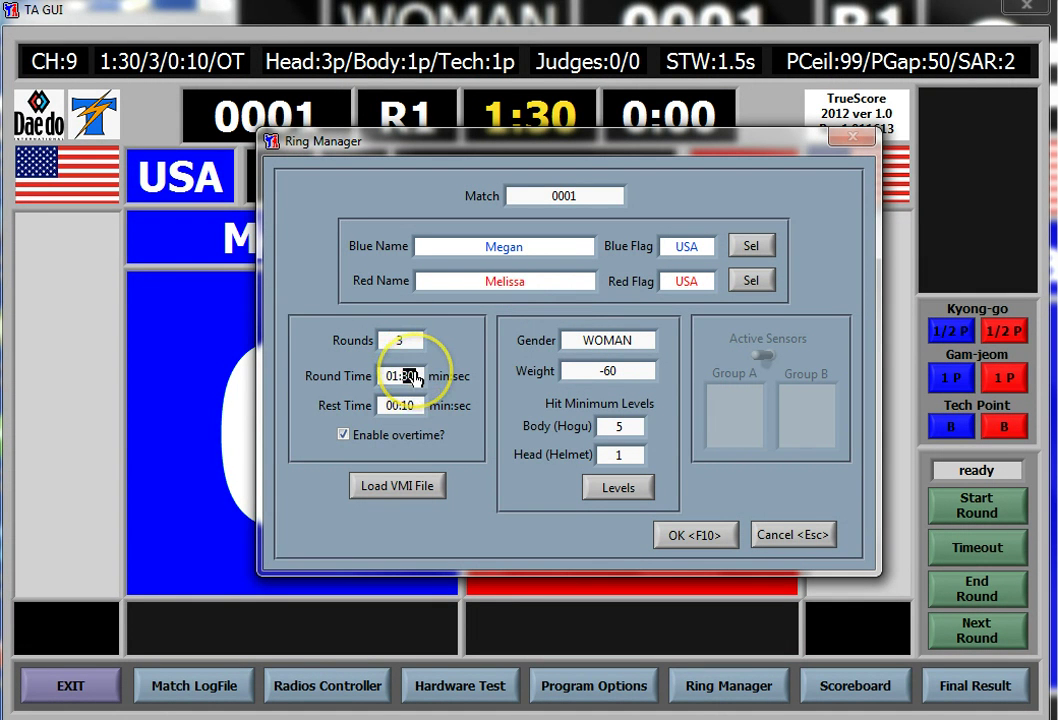
double_click(412, 407)
type("30")
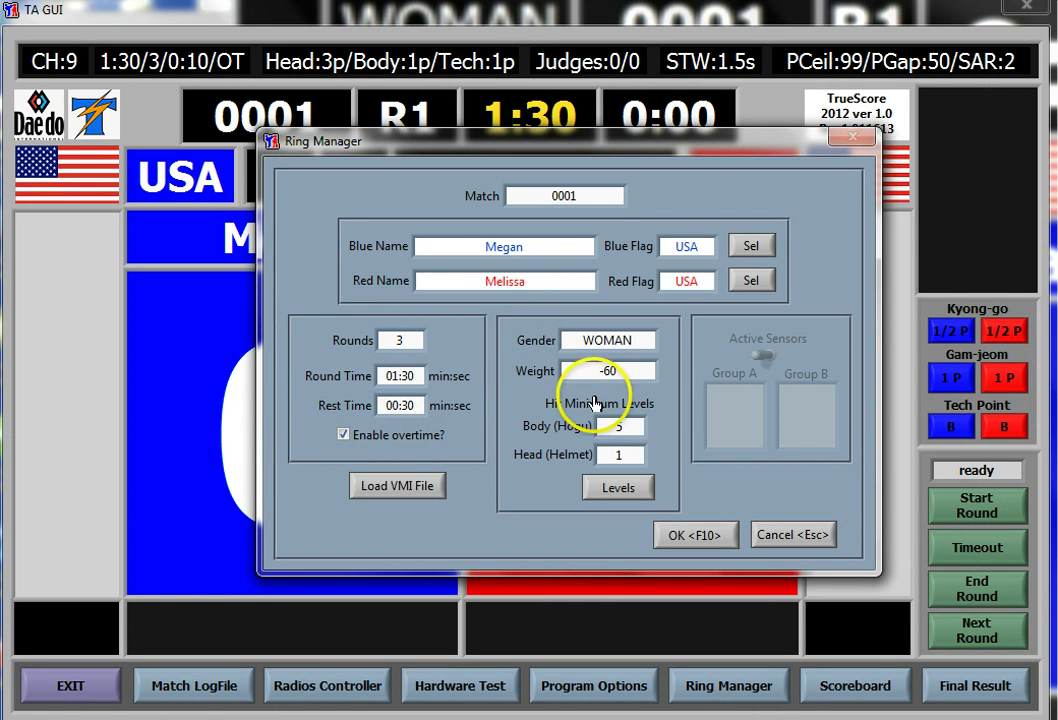
Review gender WOMAN, weight -60 and hit minimum levels body 5, head 1
left_click(633, 347)
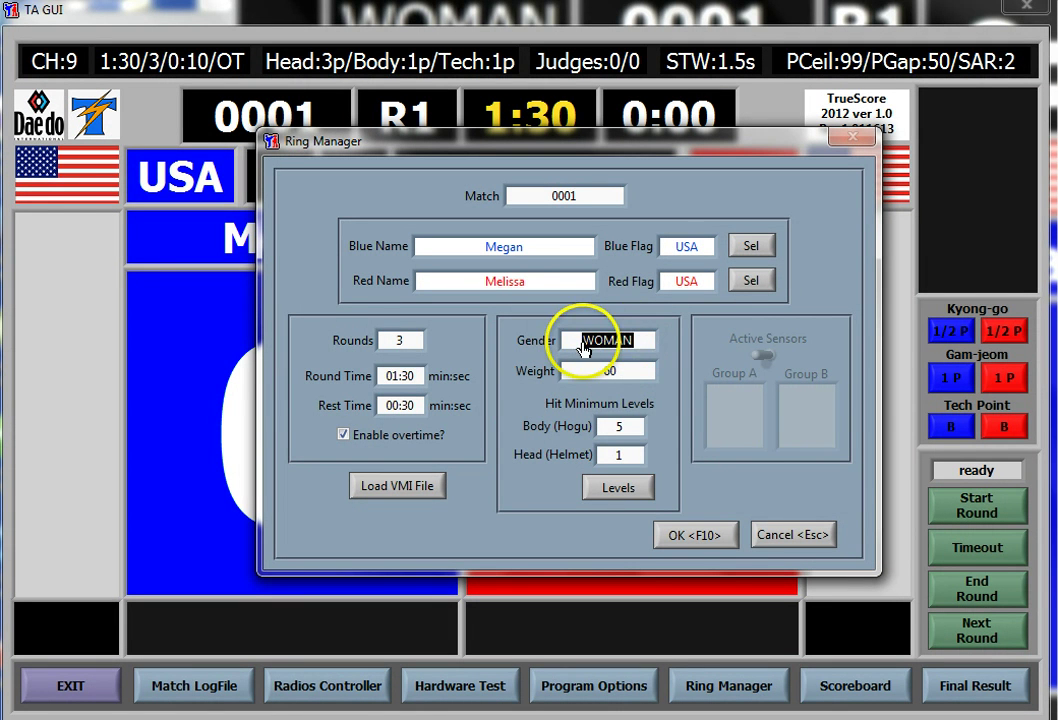
left_click(605, 373)
left_click(624, 428)
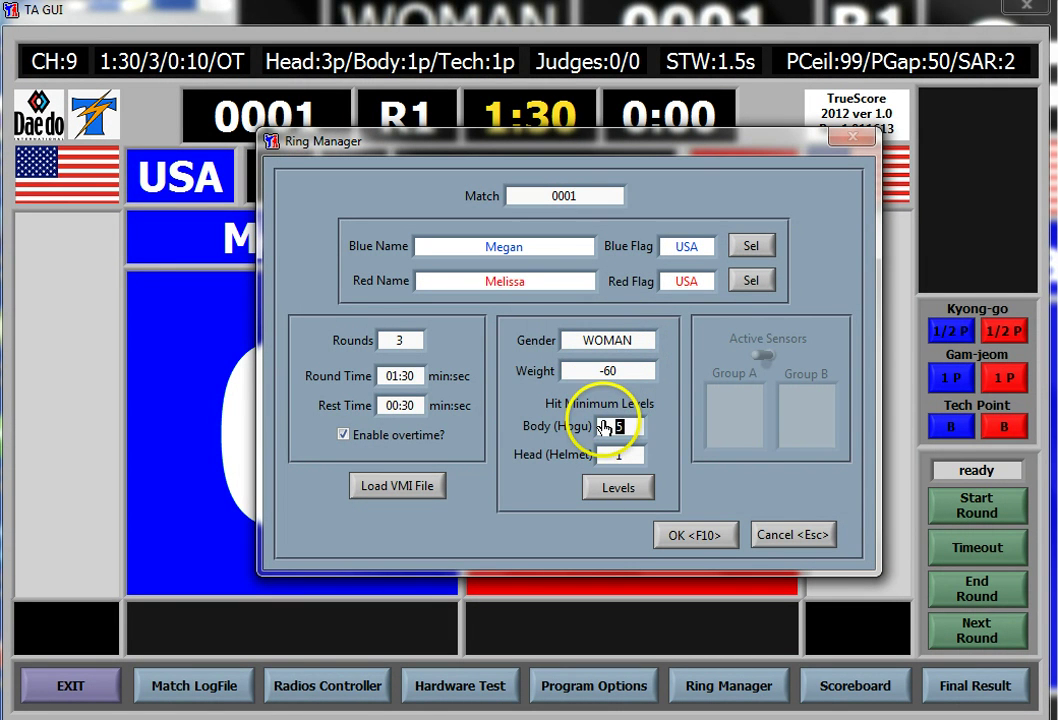
left_click(625, 455)
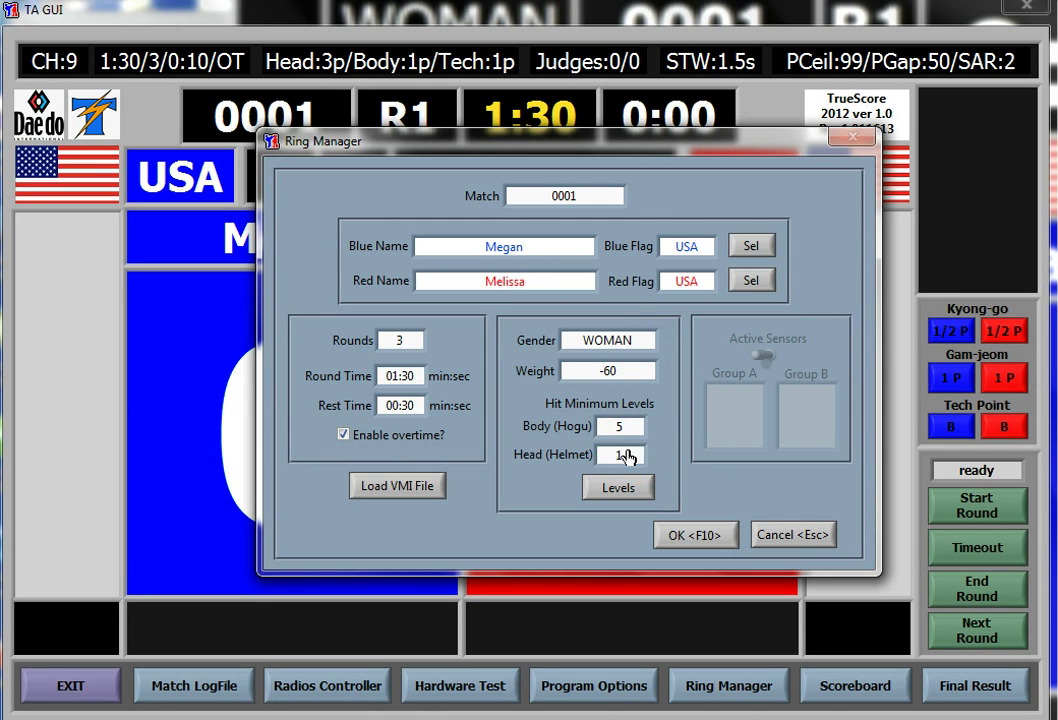
left_click(622, 455)
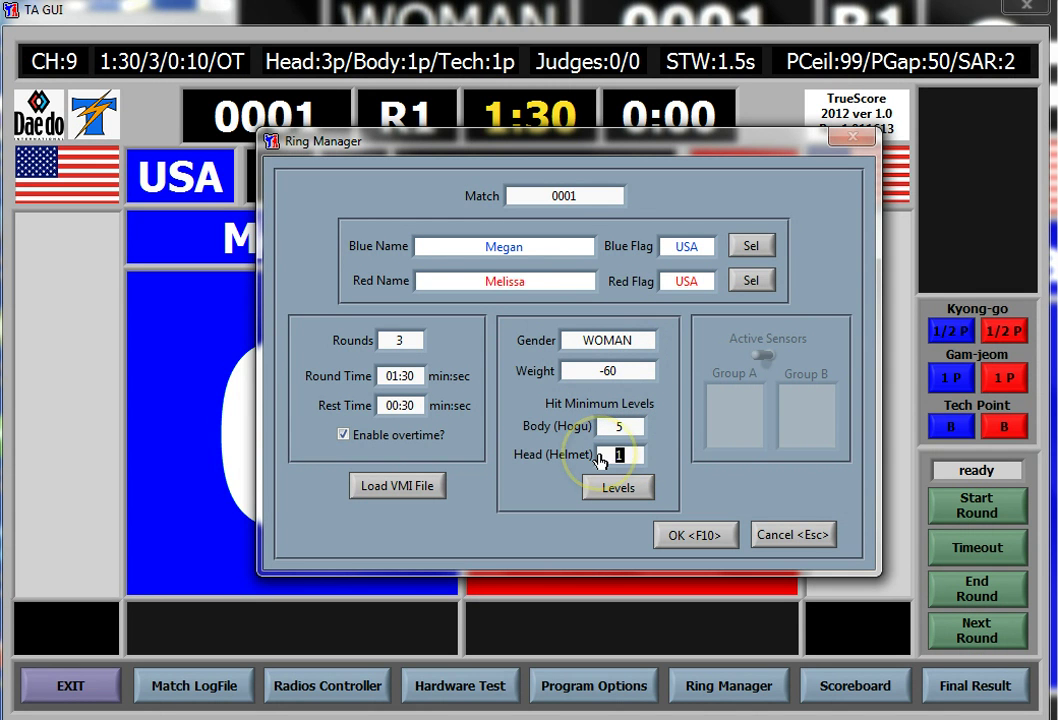
left_click(640, 456)
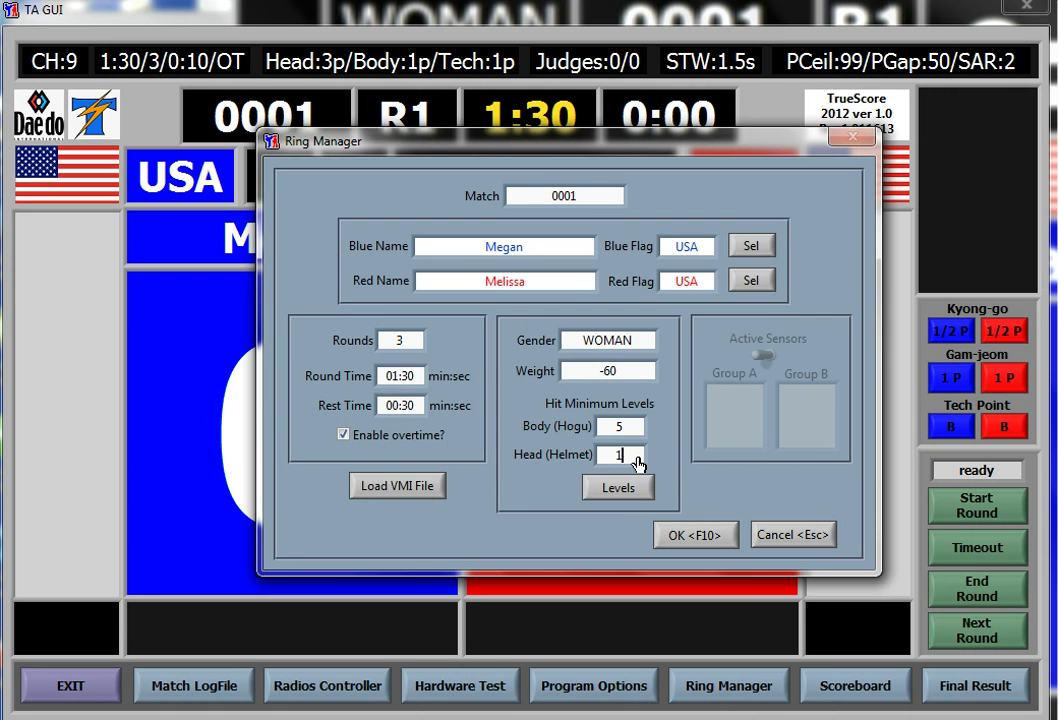
left_click(607, 488)
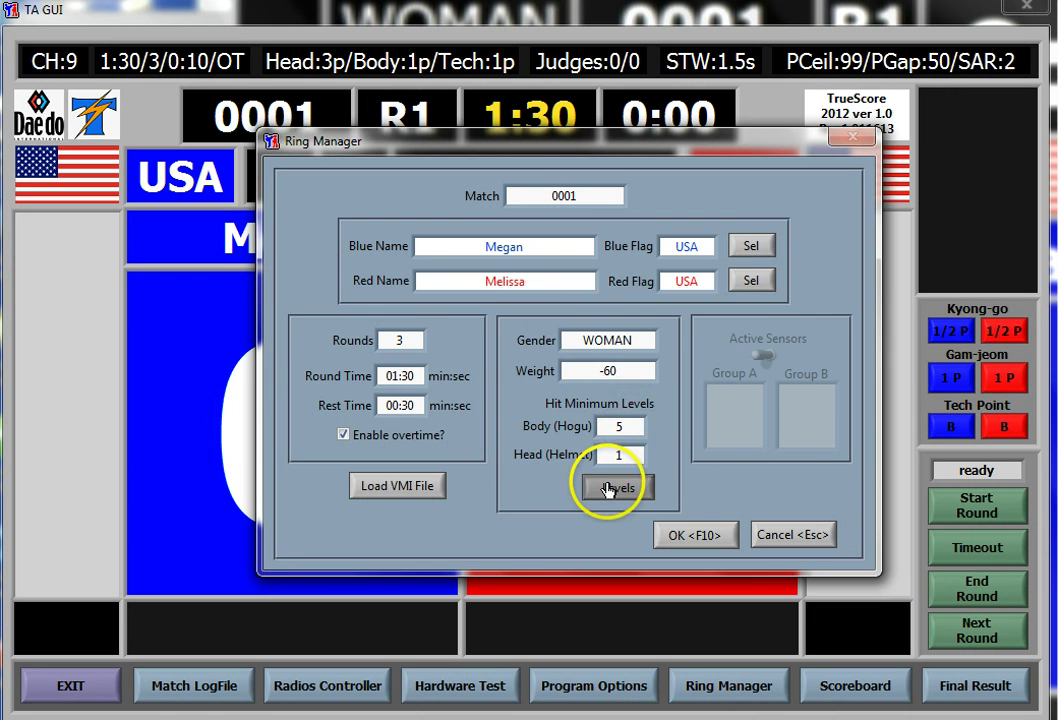
Apply the preset thresholds for level LB Over 100, WOMEN, weight class -100
left_click(469, 313)
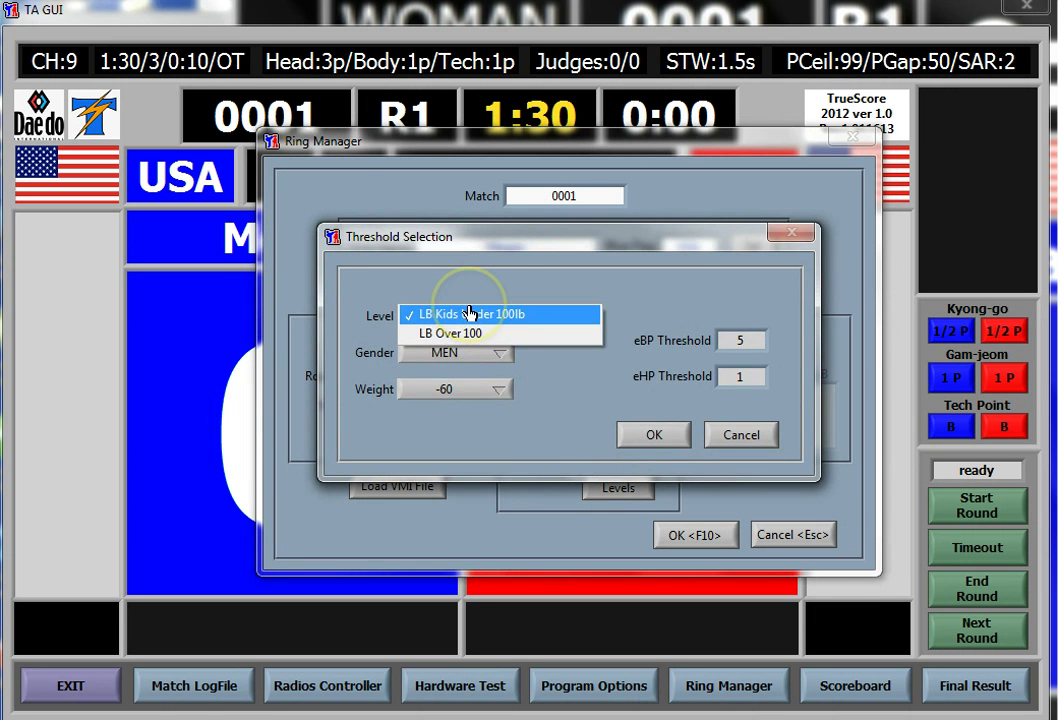
left_click(469, 313)
left_click(512, 318)
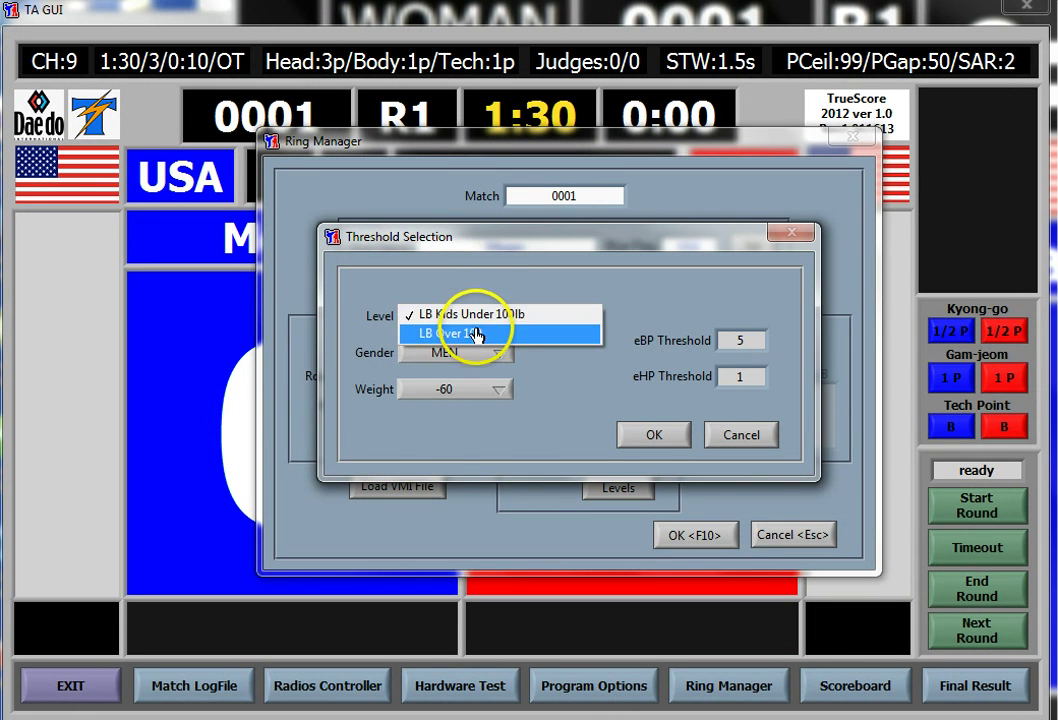
left_click(474, 338)
left_click(474, 358)
left_click(462, 370)
left_click(465, 392)
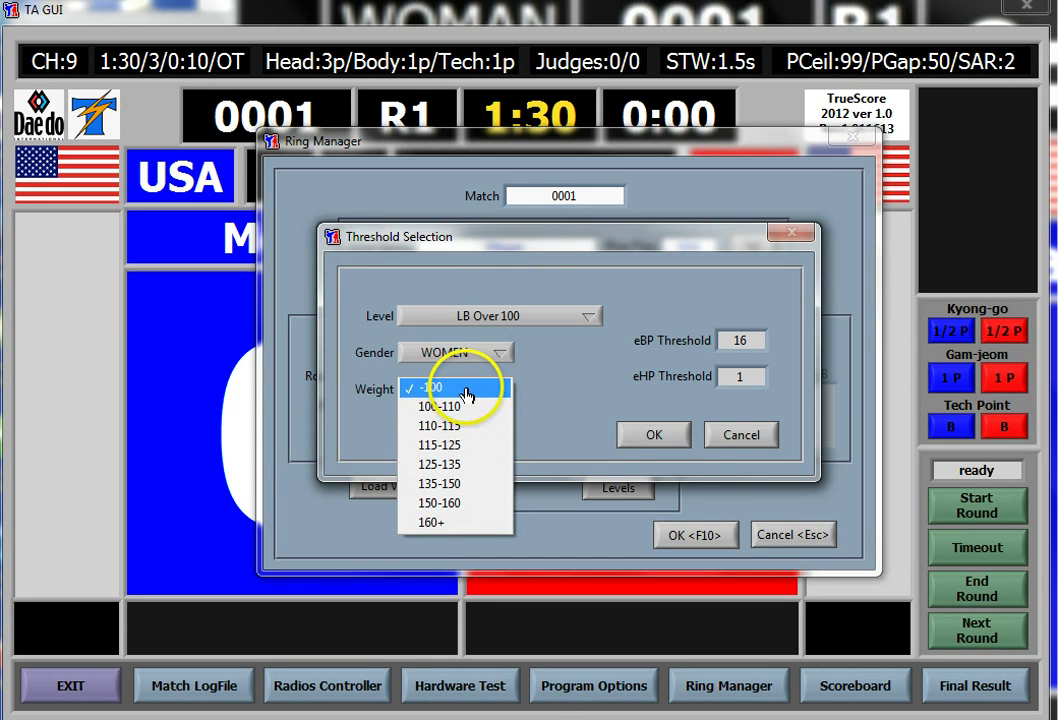
left_click(465, 390)
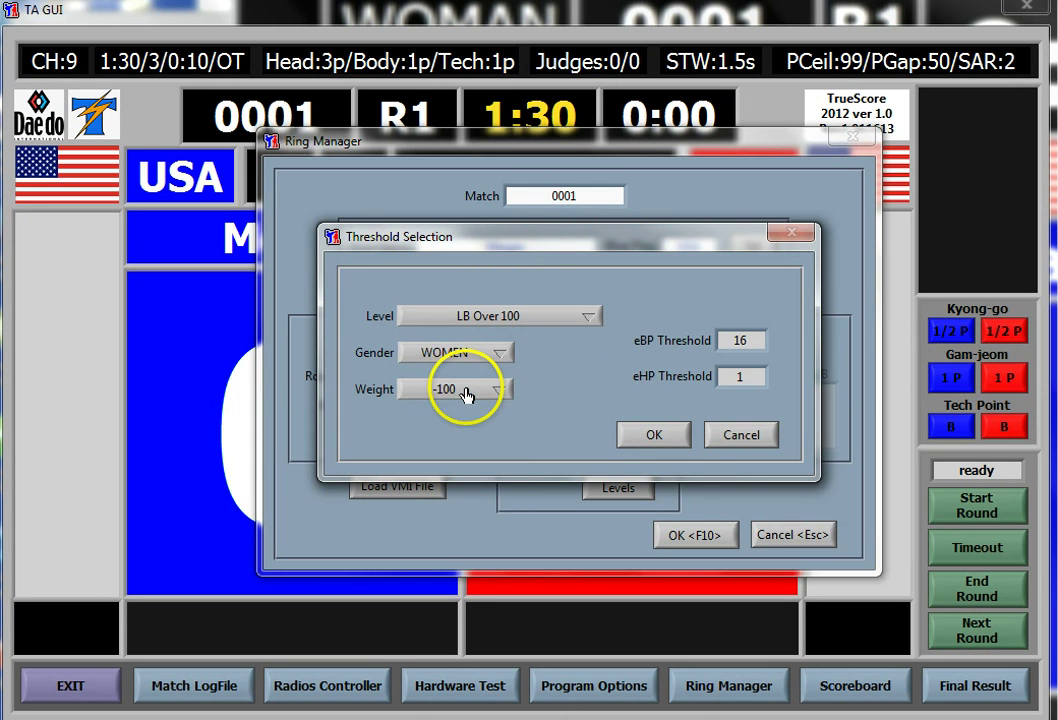
left_click(653, 436)
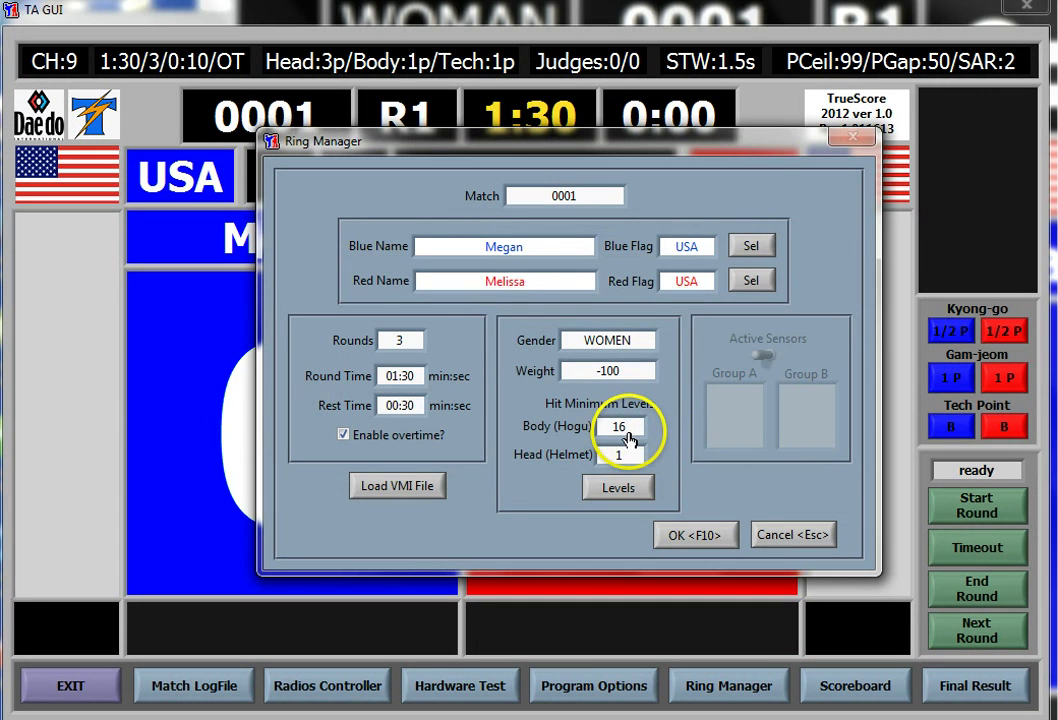
Set the body hit minimum to 17 and head to 1, confirming match 0001
left_click_drag(628, 428, 612, 428)
type("17")
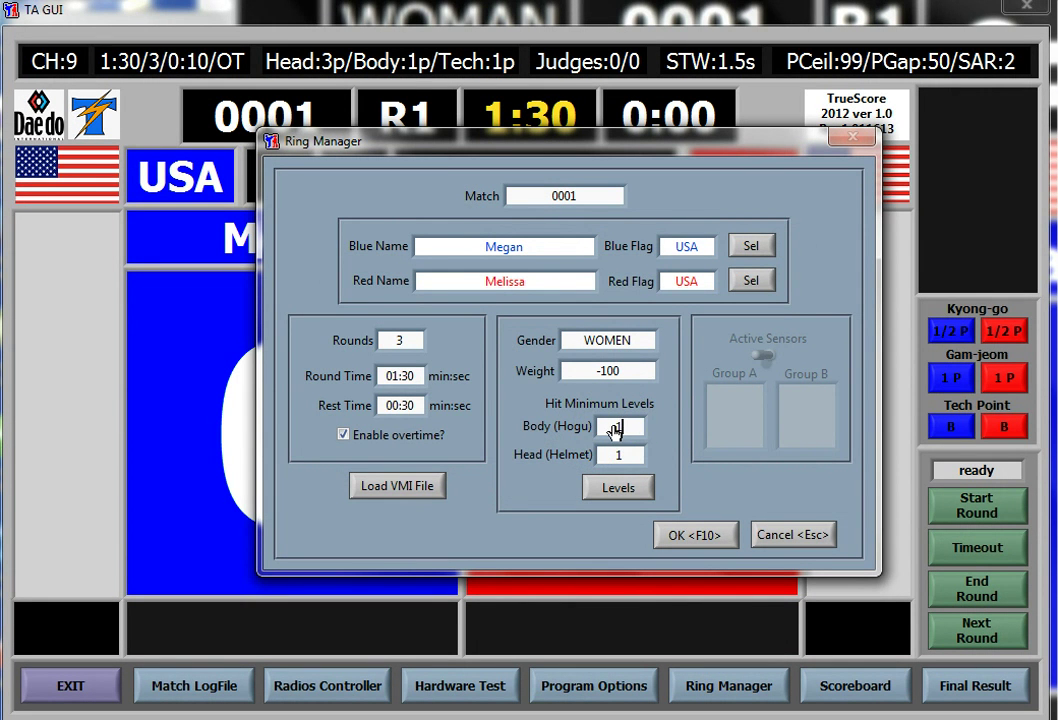
left_click(650, 456)
left_click(590, 376)
left_click(612, 428)
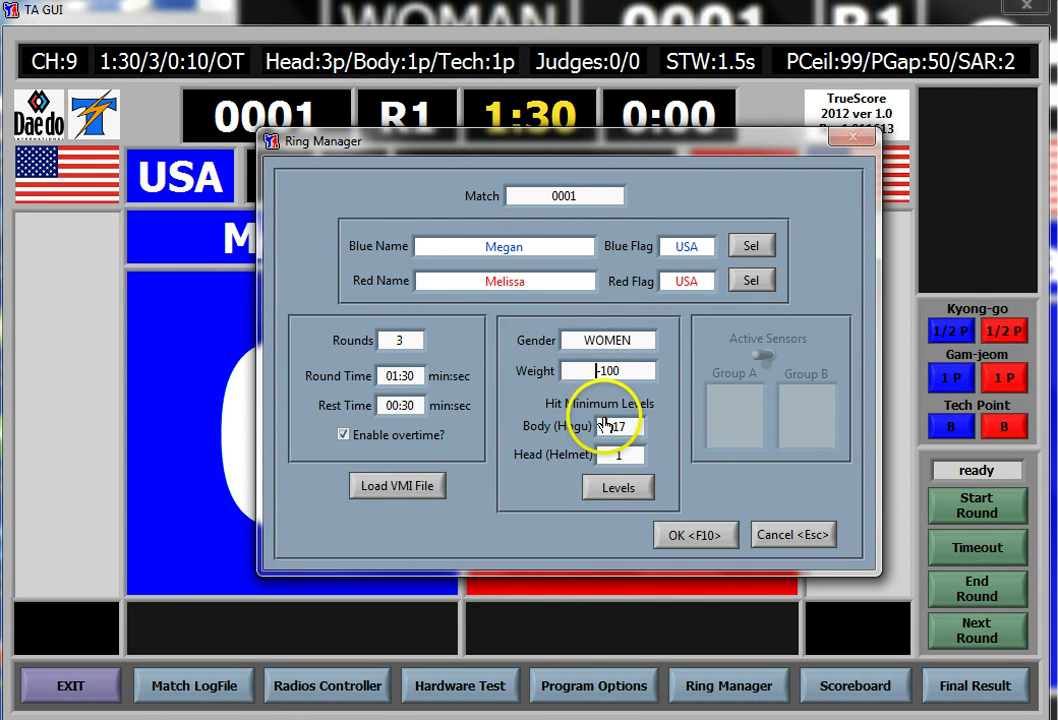
left_click(614, 457)
type("1")
left_click(609, 486)
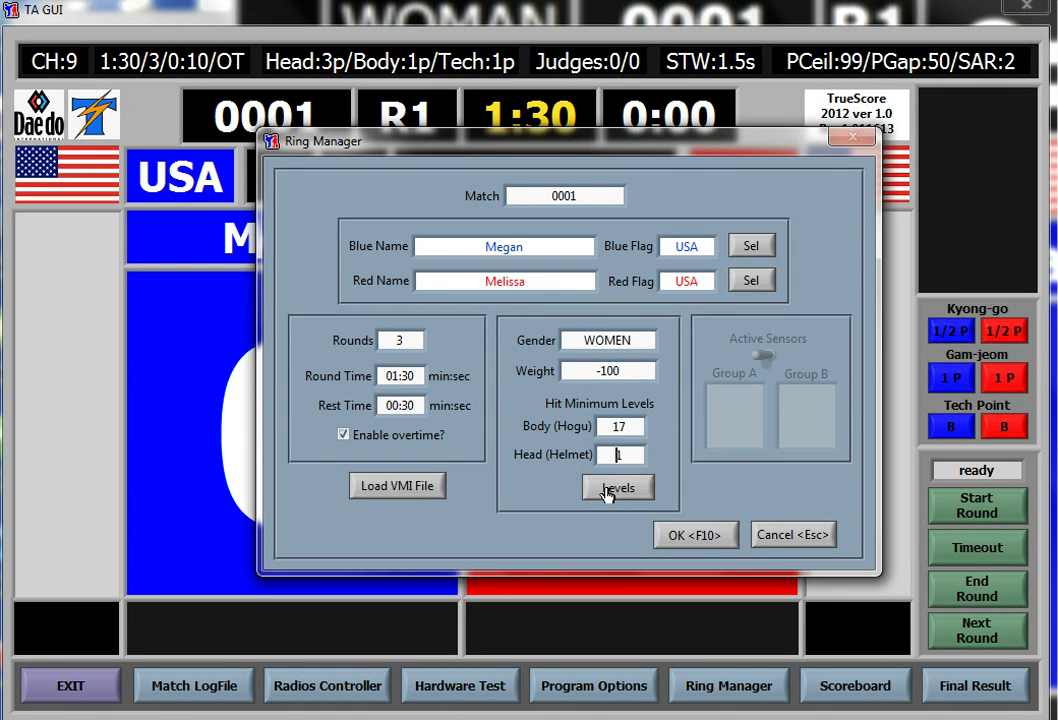
double_click(618, 428)
left_click(632, 455)
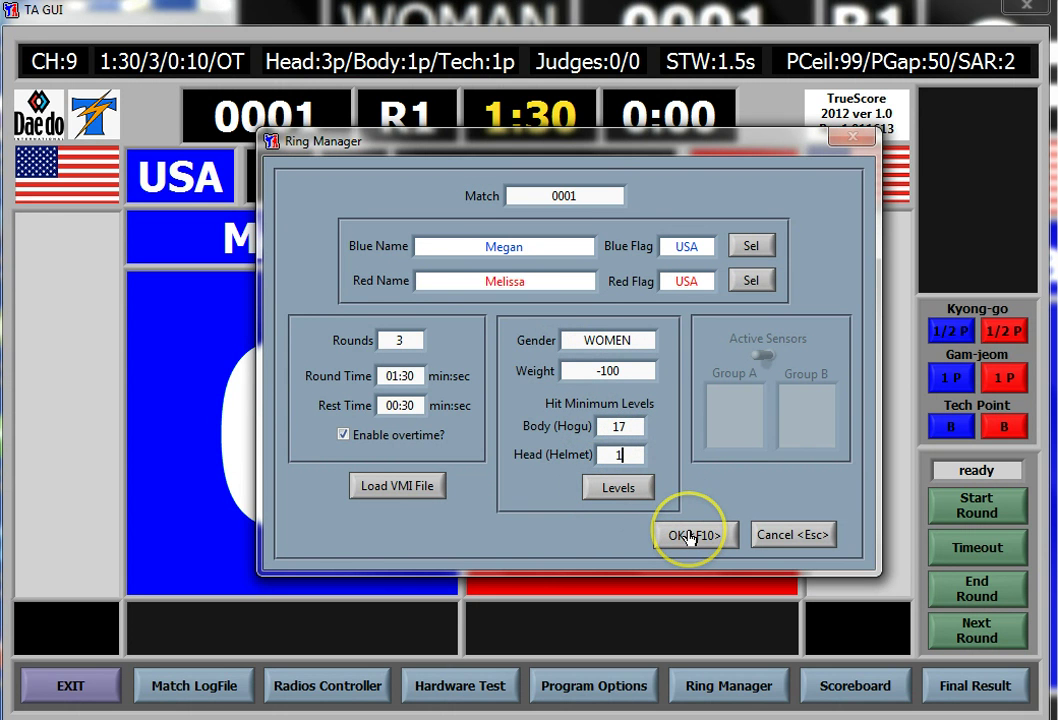
left_click(585, 198)
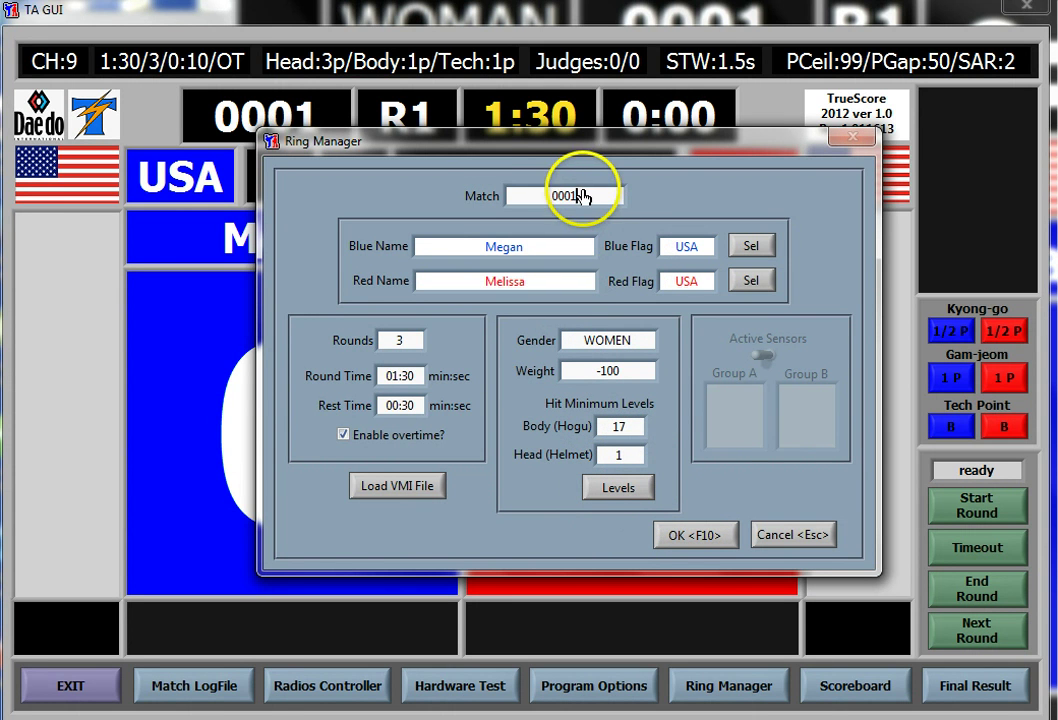
Accept the Ring Manager setup so match 0001 shows WOMEN -100, R1 1:30, ready
left_click(687, 534)
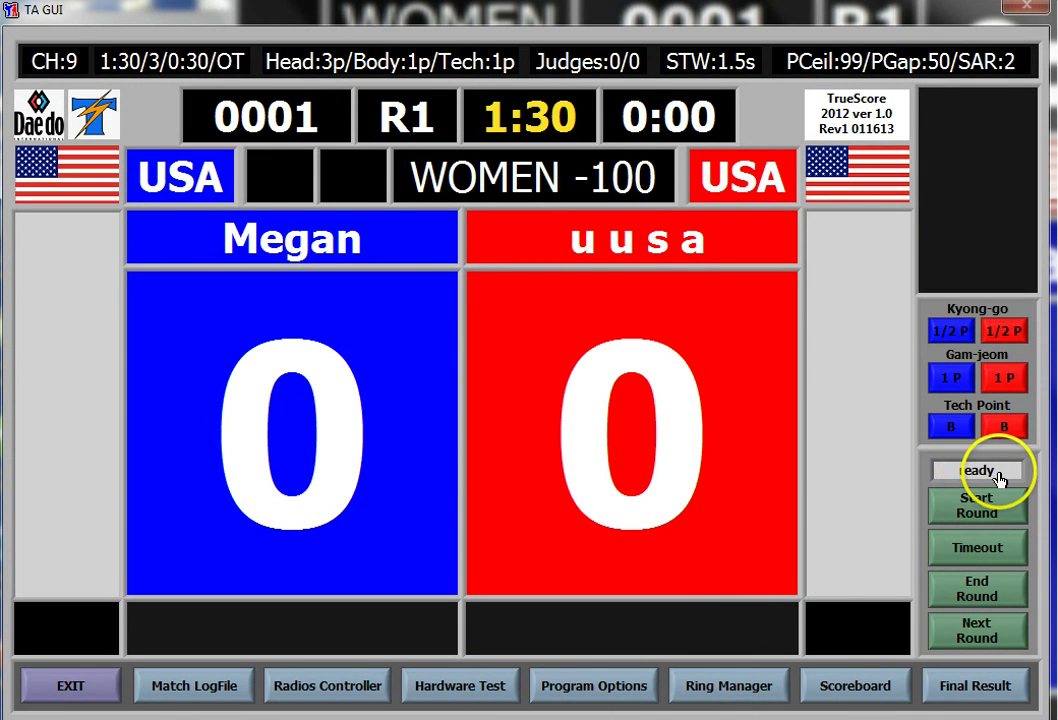
double_click(960, 478)
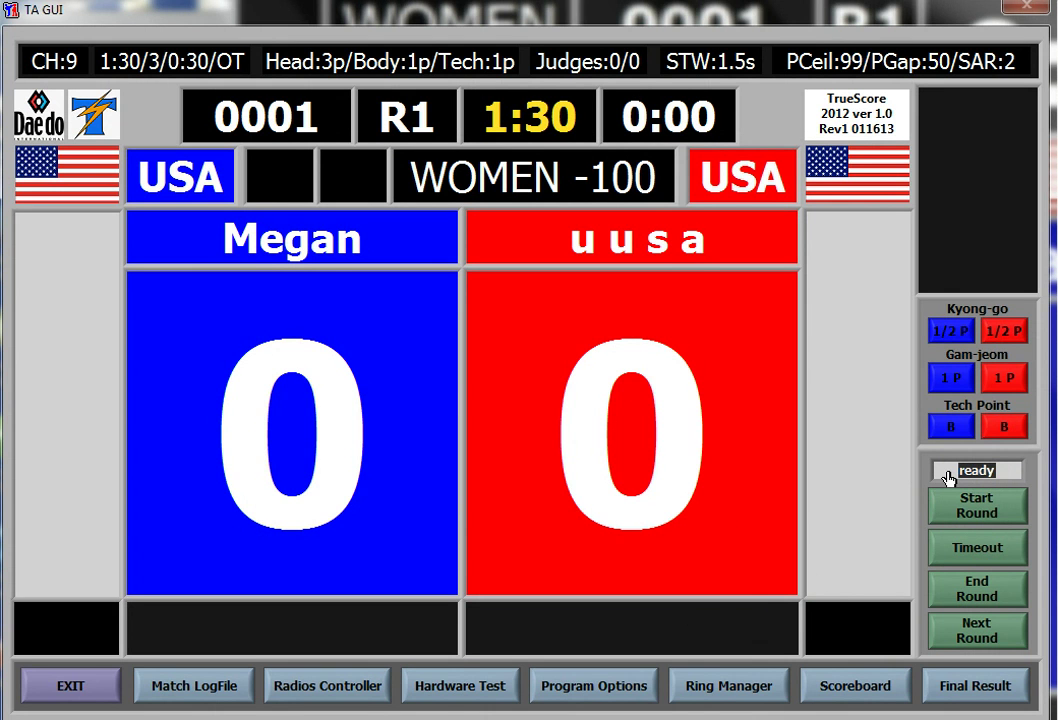
left_click(947, 476)
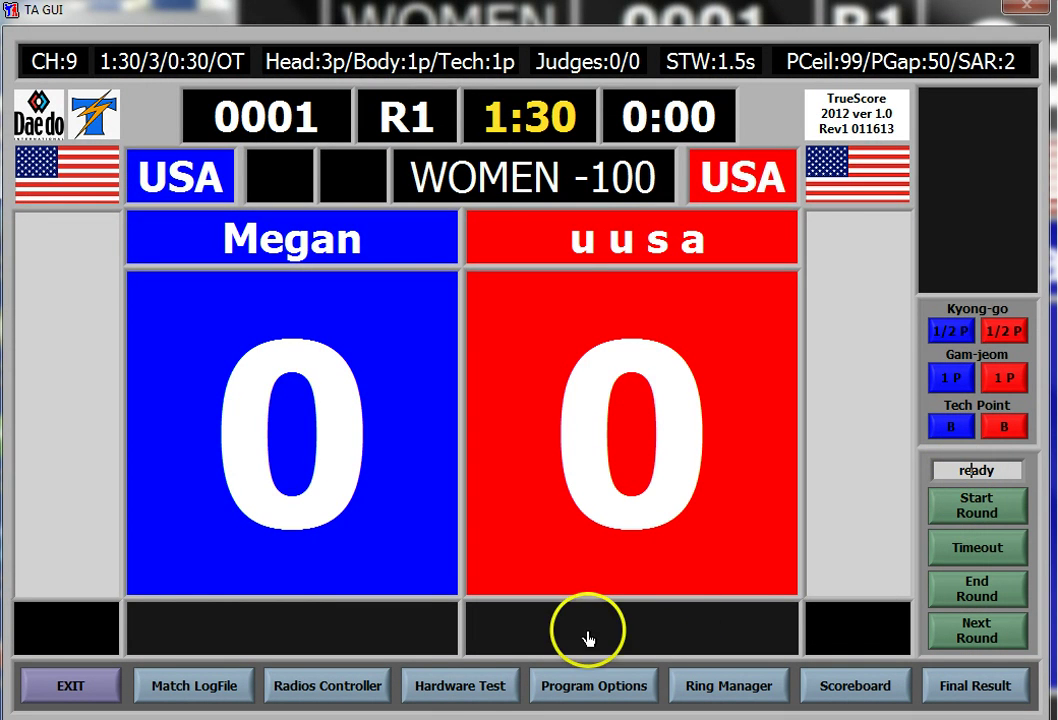
left_click(455, 686)
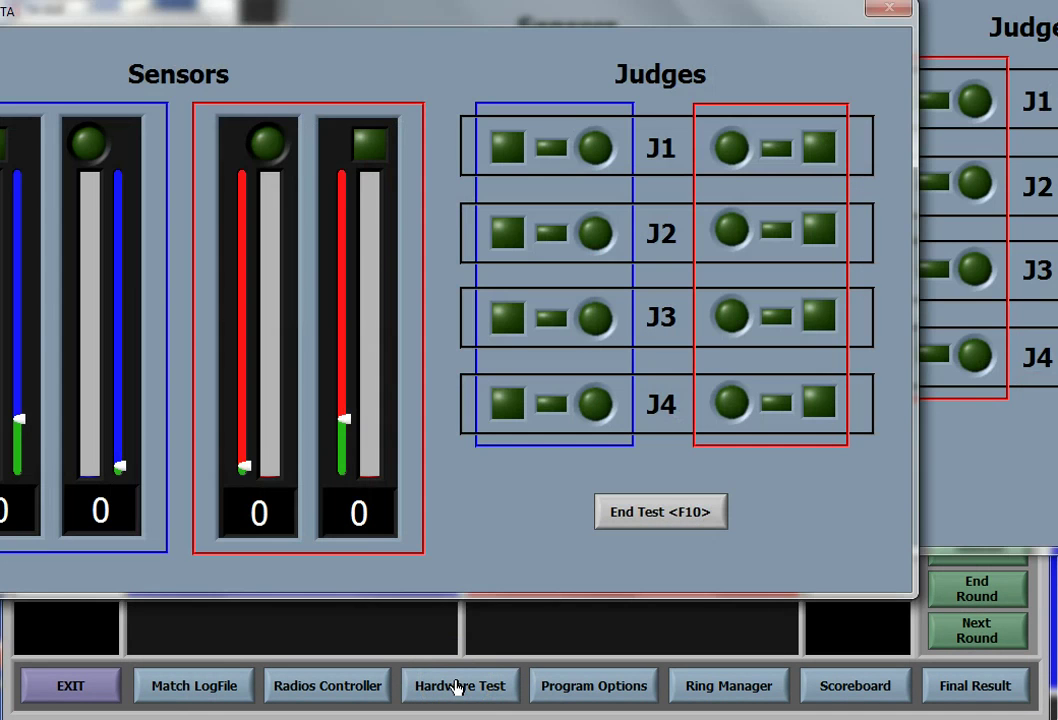
left_click_drag(179, 24, 295, 28)
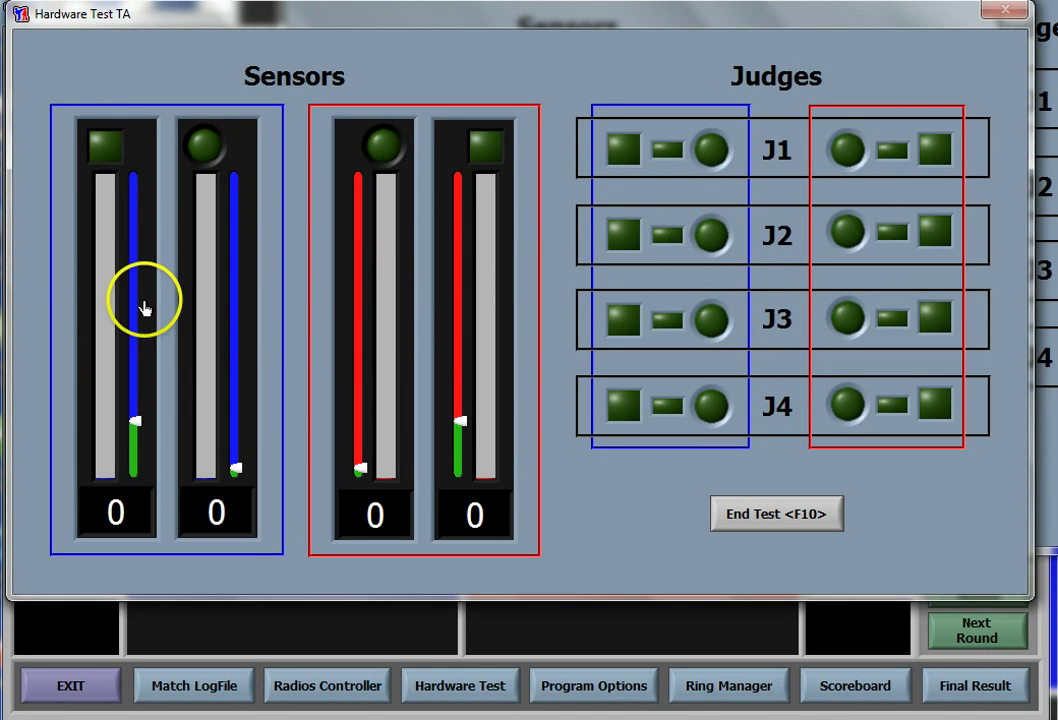
left_click(776, 514)
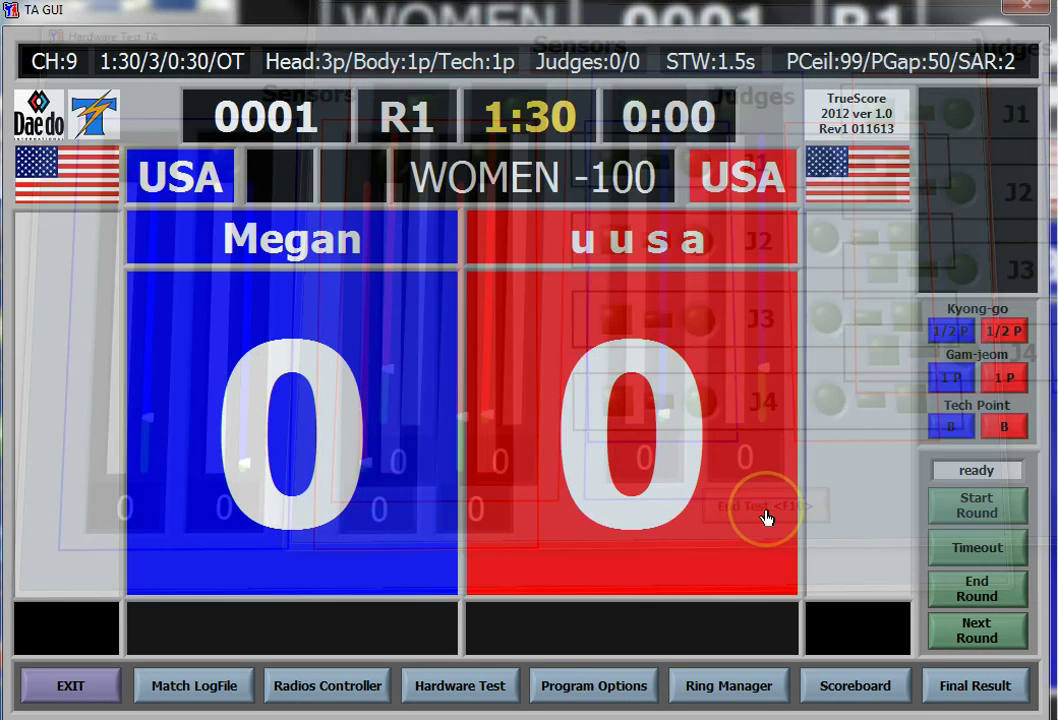
Start round 1, then call a timeout and give blue a half-point Kyong-go warning
left_click(960, 508)
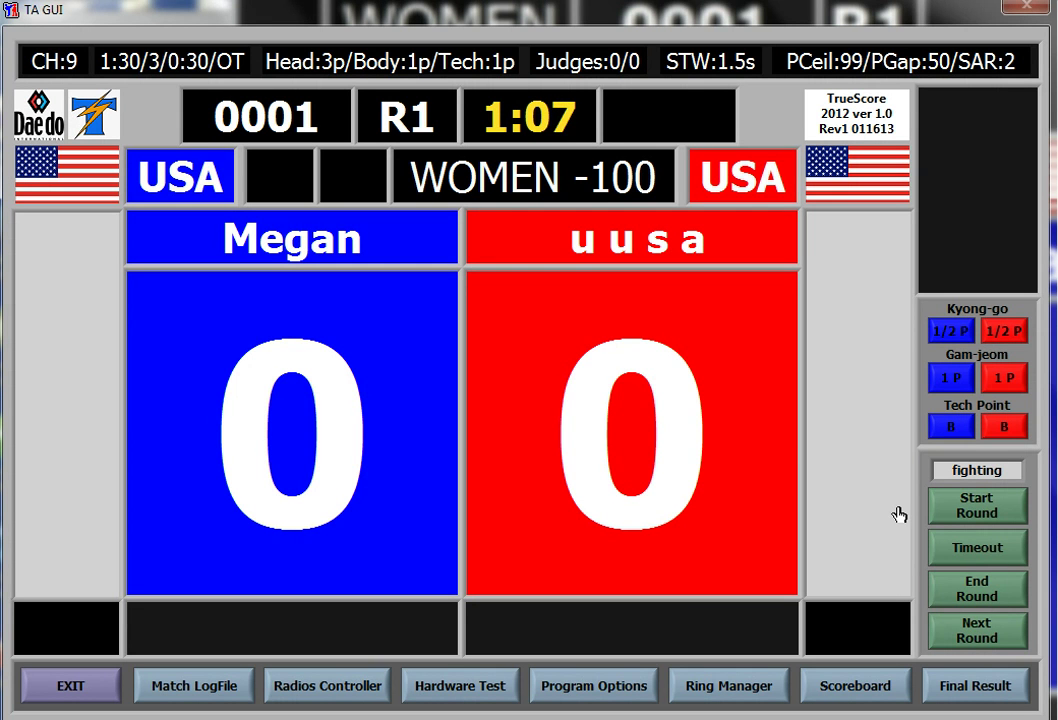
left_click(960, 548)
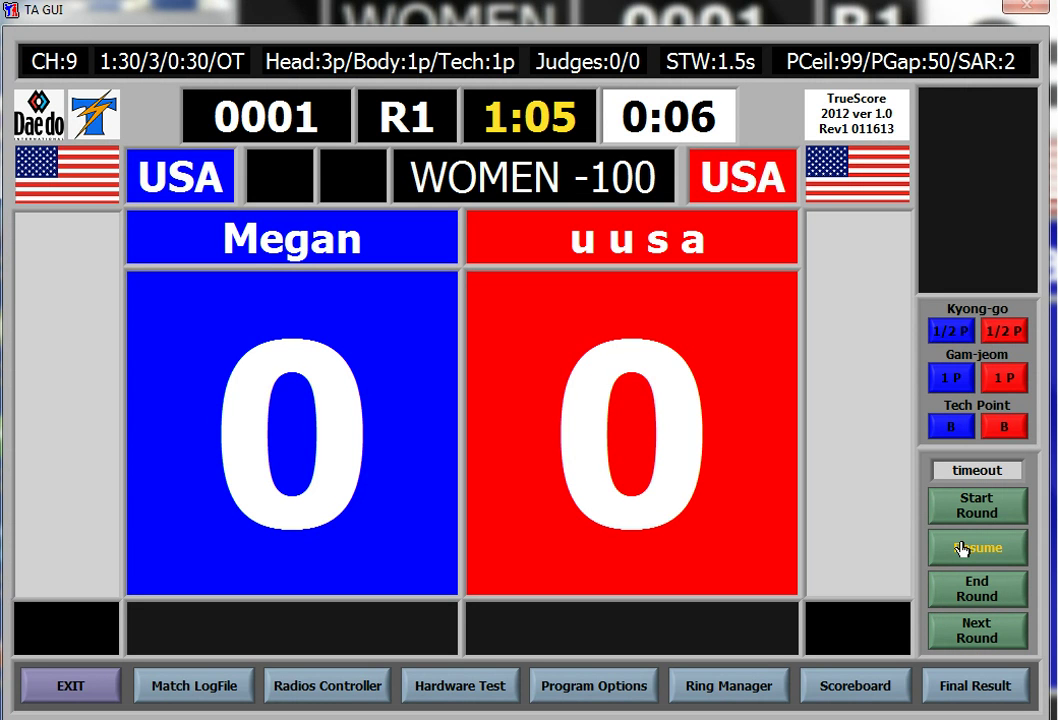
left_click(948, 334)
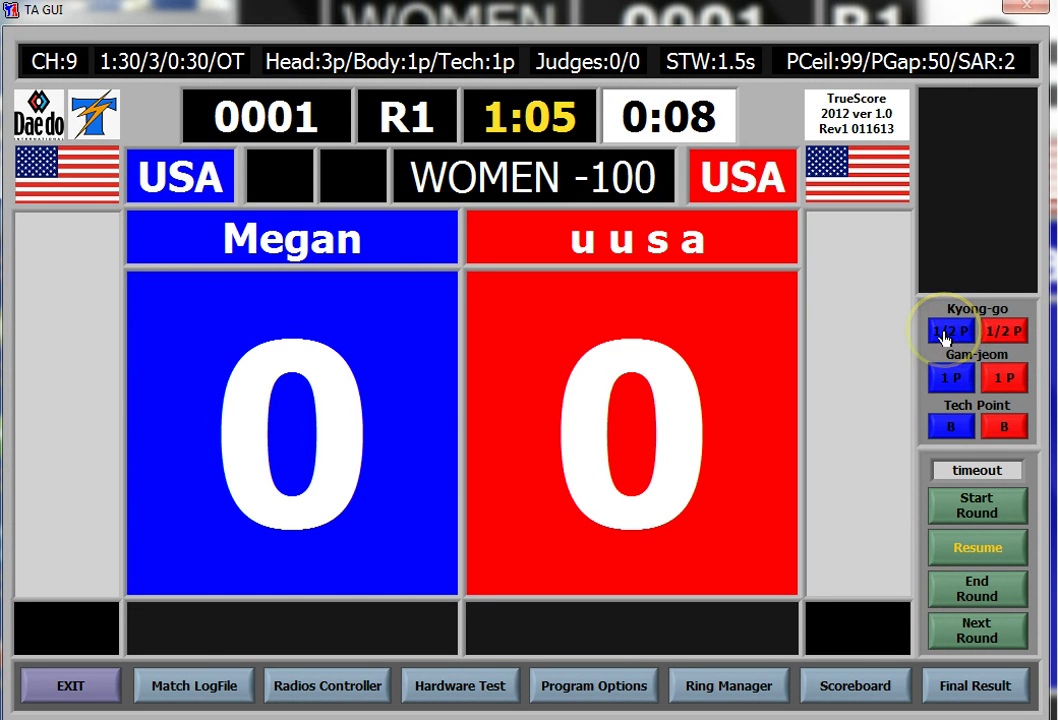
left_click(172, 630)
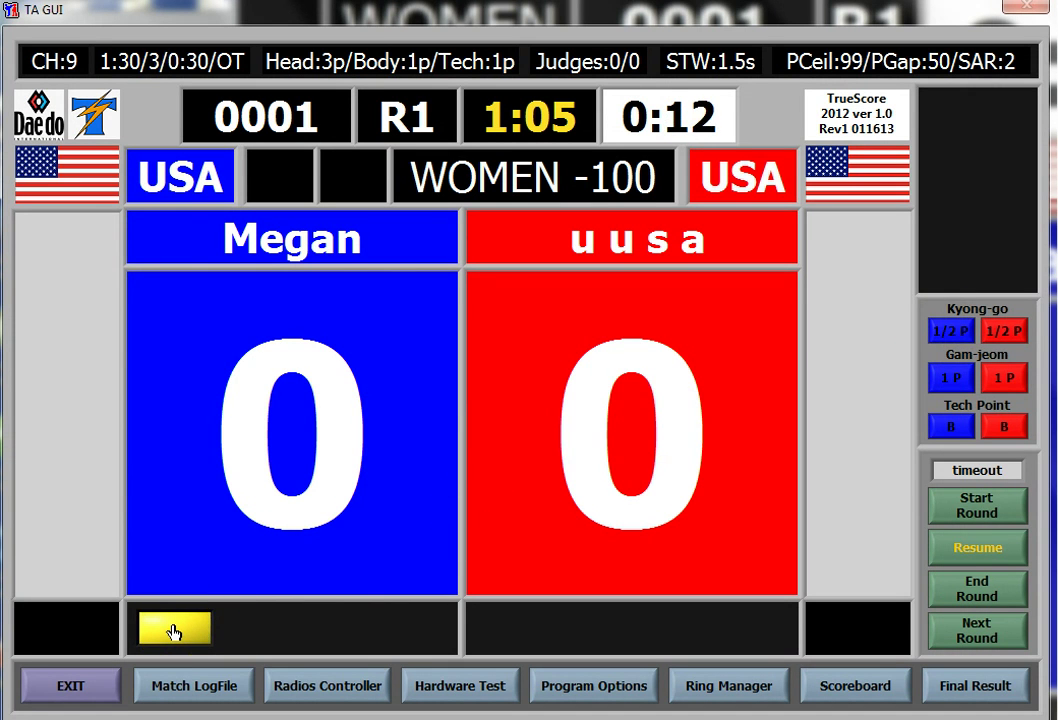
Resume and pause round 1 twice, leaving it in timeout at 0:52 with blue ahead 3–1
left_click(955, 553)
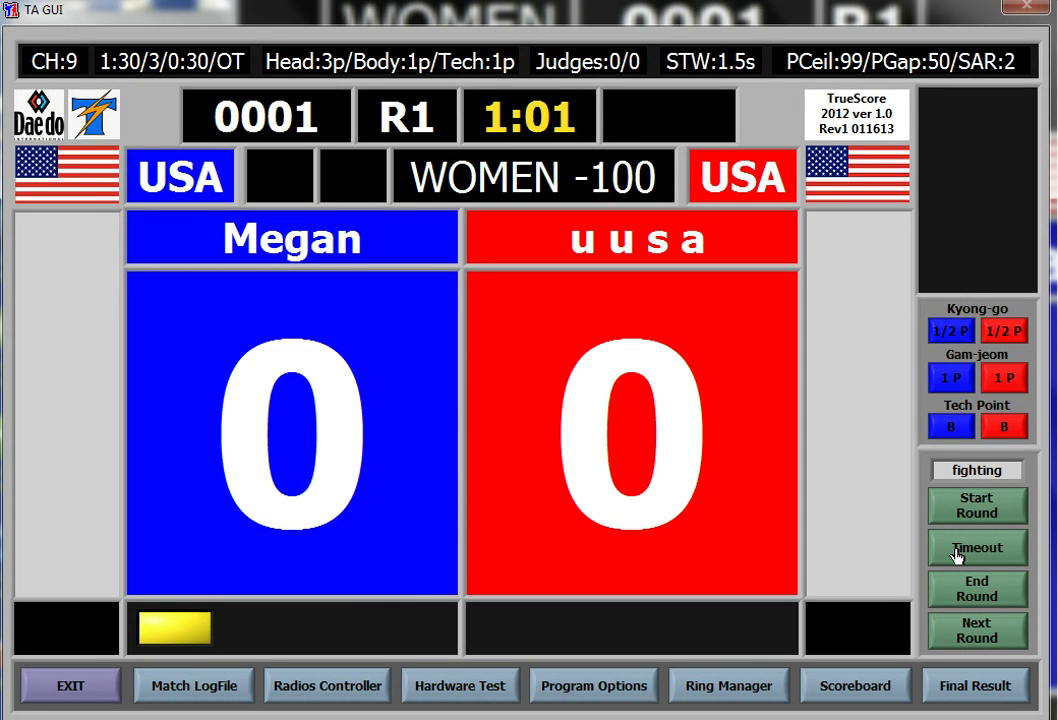
left_click(957, 549)
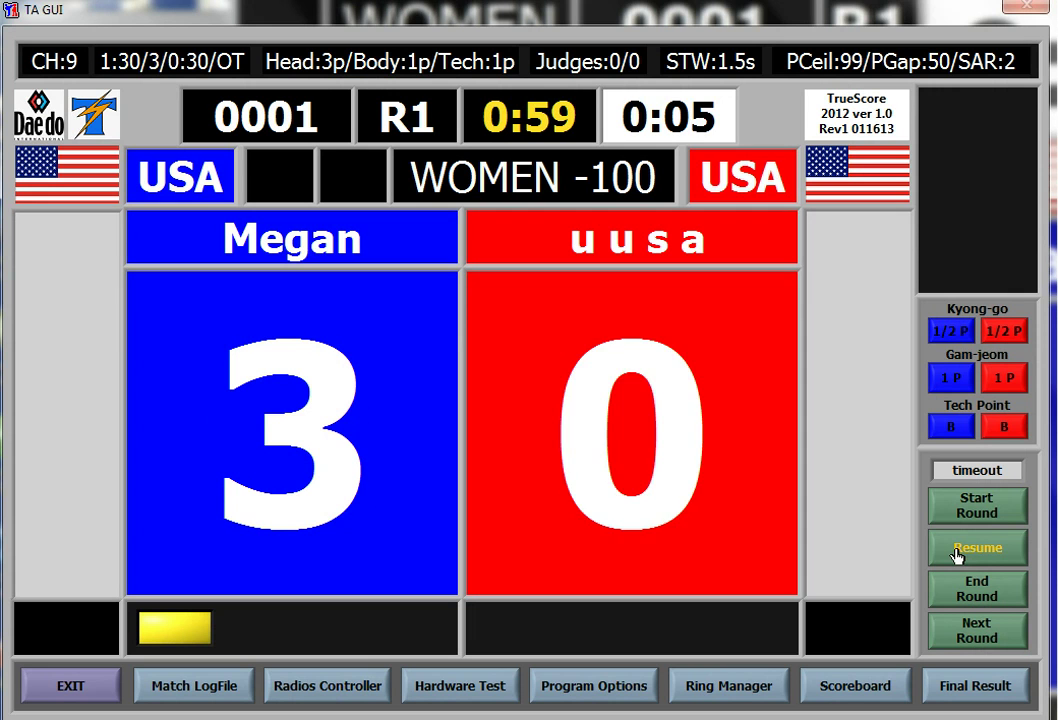
left_click(957, 548)
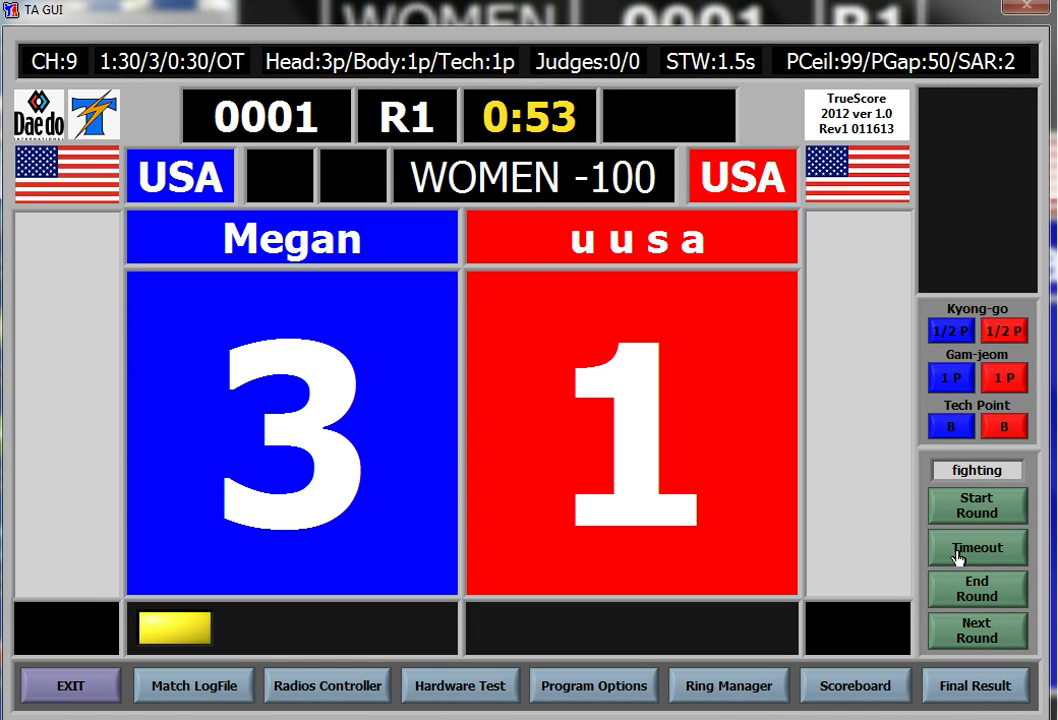
left_click(958, 549)
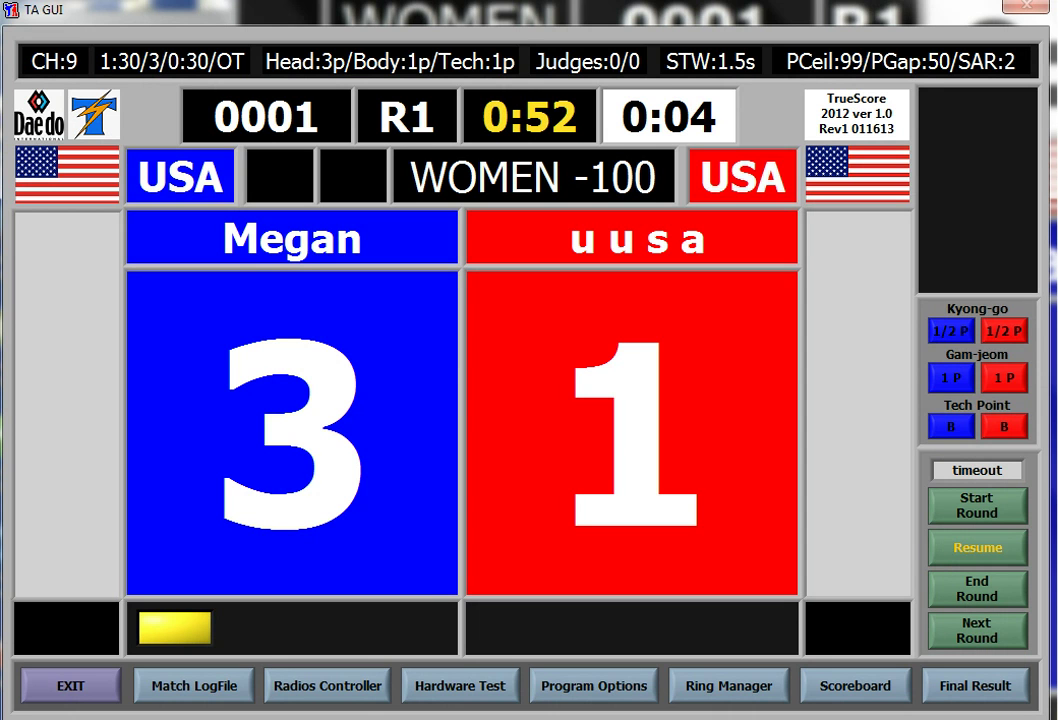
Give red a Gam-jeom one-point deduction and a Kyong-go half-point warning
left_click(1002, 374)
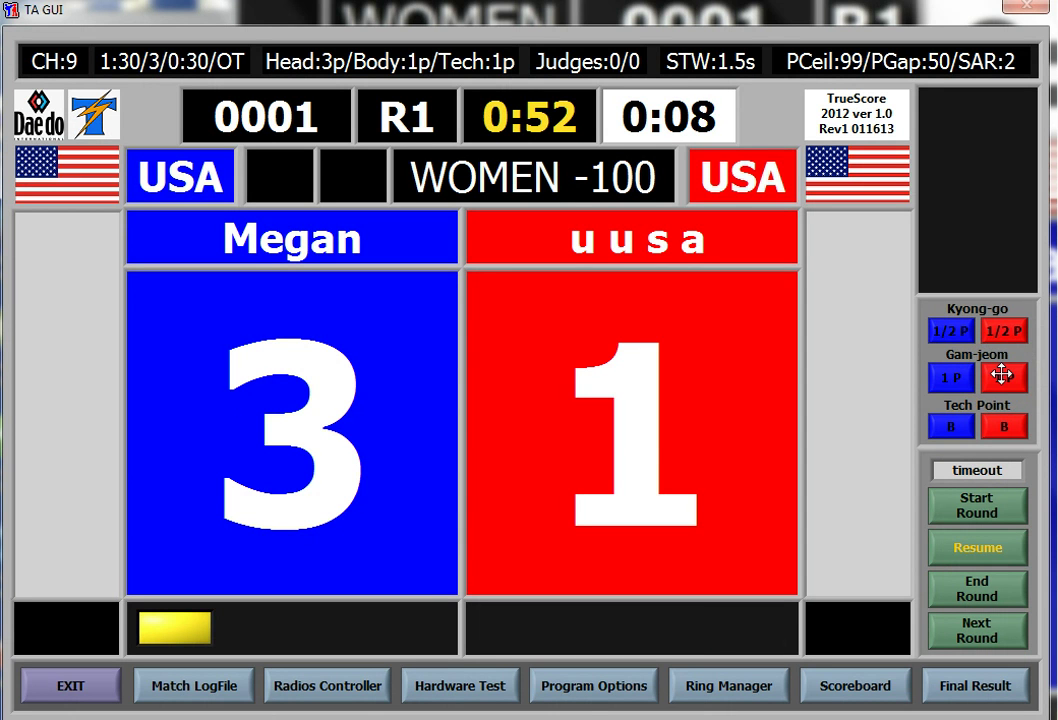
left_click(1002, 374)
left_click(311, 400)
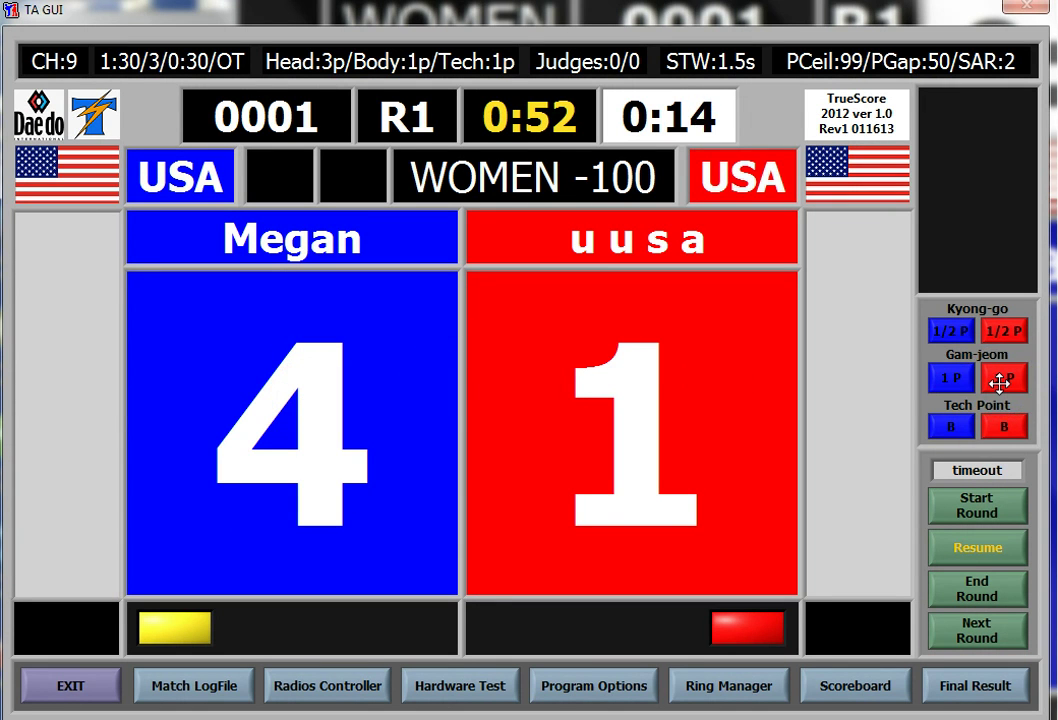
left_click(1000, 328)
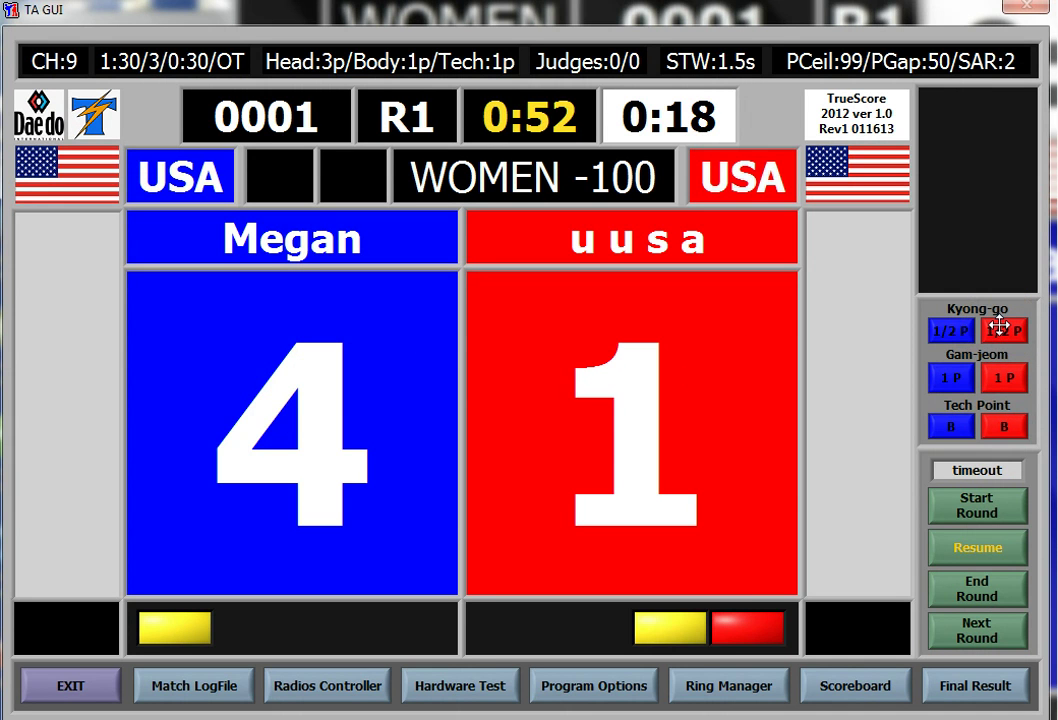
left_click(690, 624)
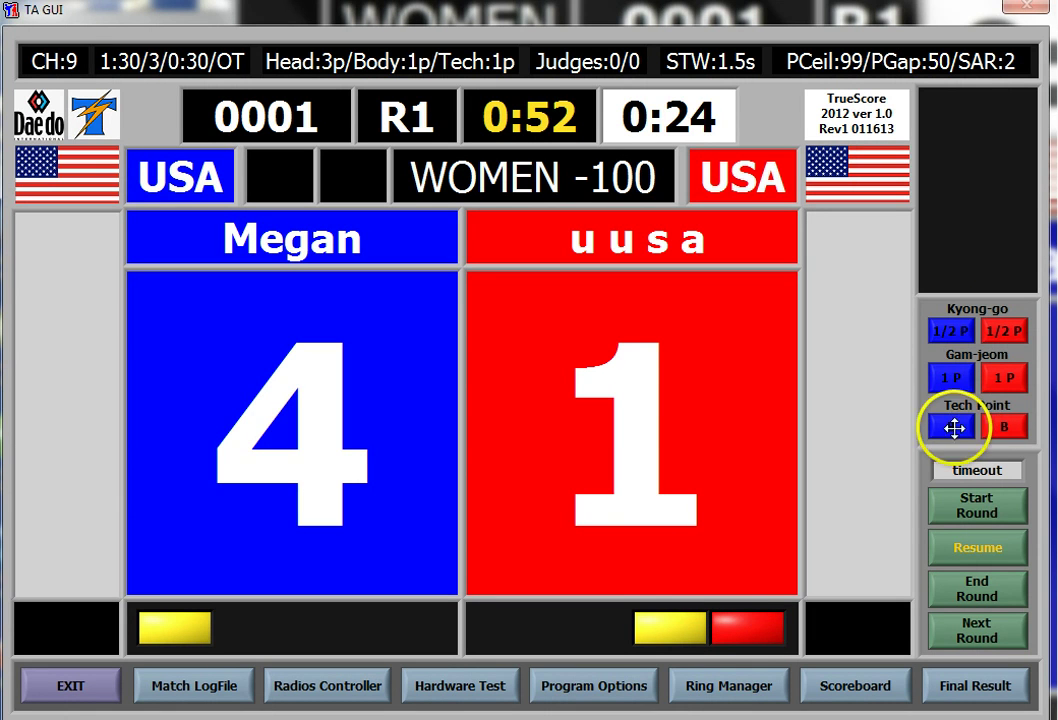
Award blue one technical point and red five, running round 1 to a timeout at 0:41
left_click(946, 544)
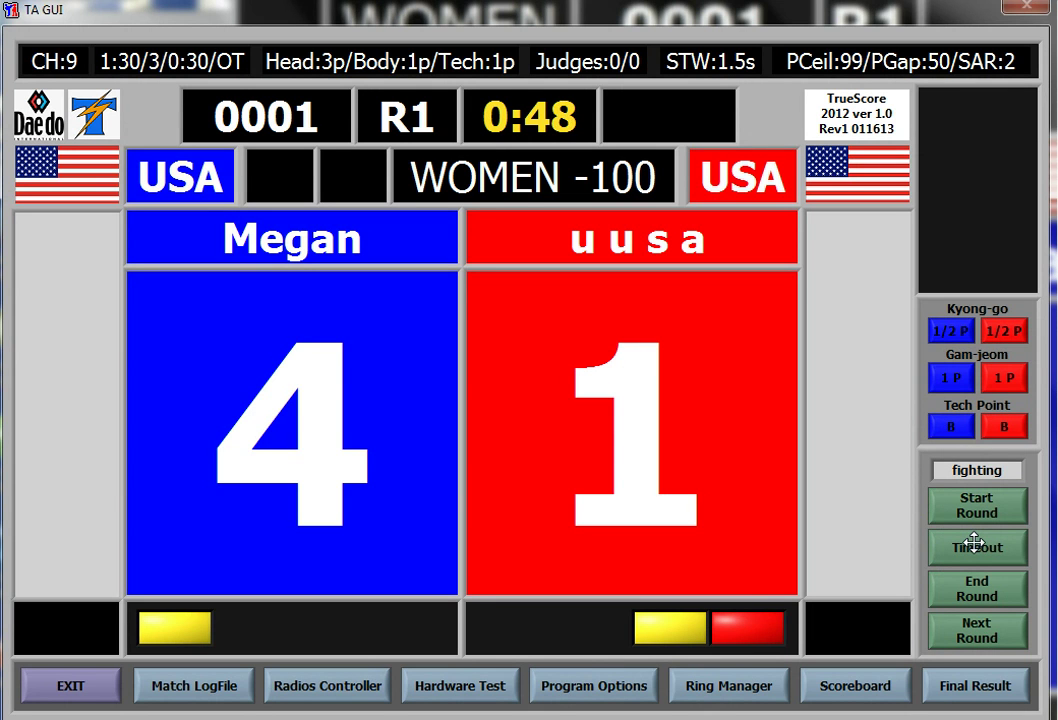
left_click(974, 543)
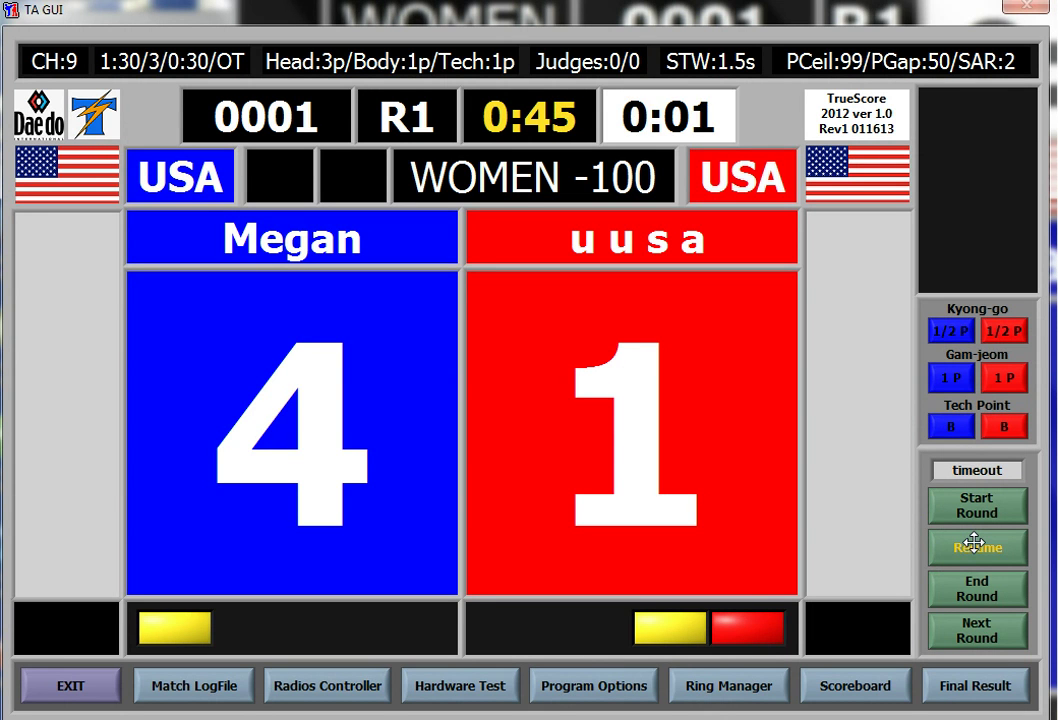
left_click(947, 422)
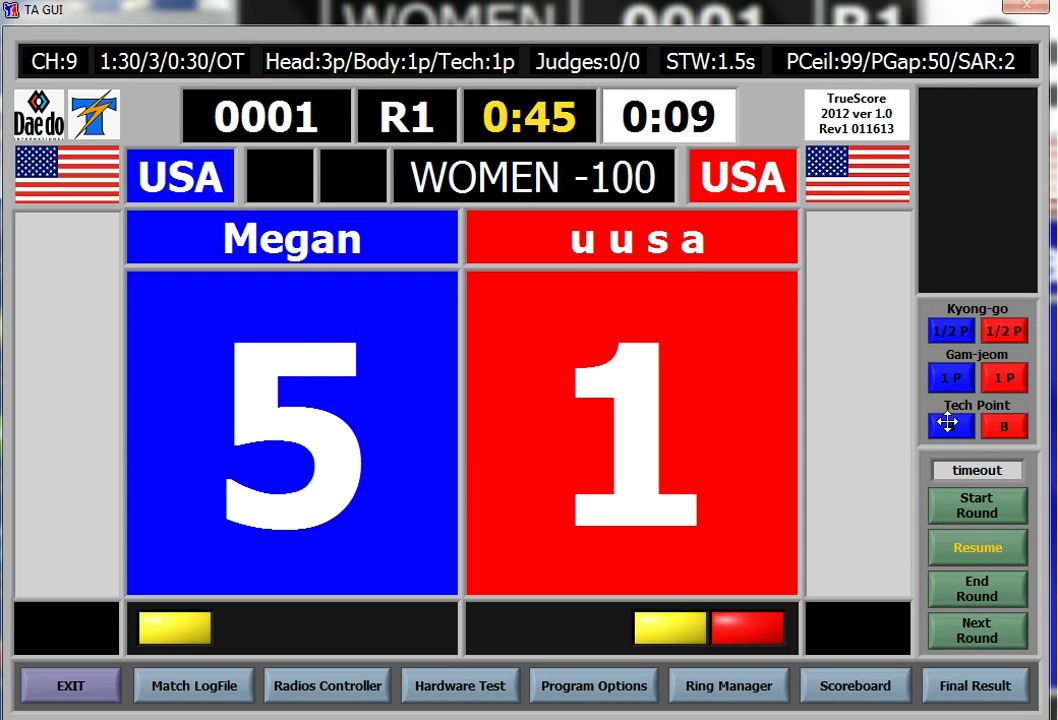
left_click(1003, 423)
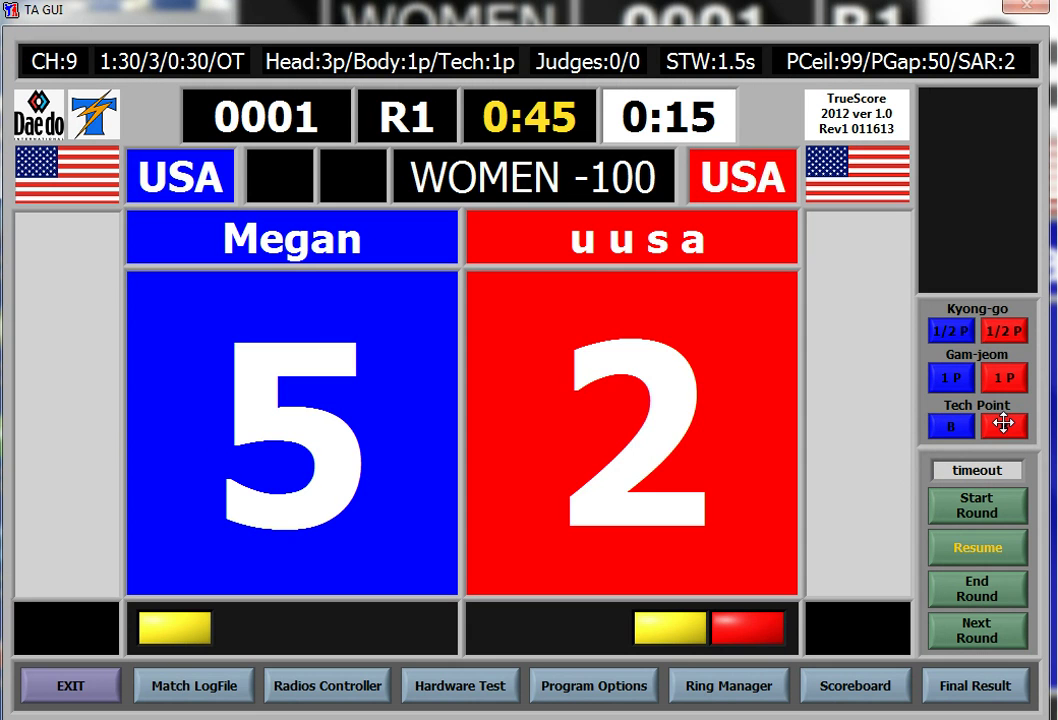
left_click(1003, 423)
left_click(1003, 423)
left_click(1003, 423)
left_click(1003, 423)
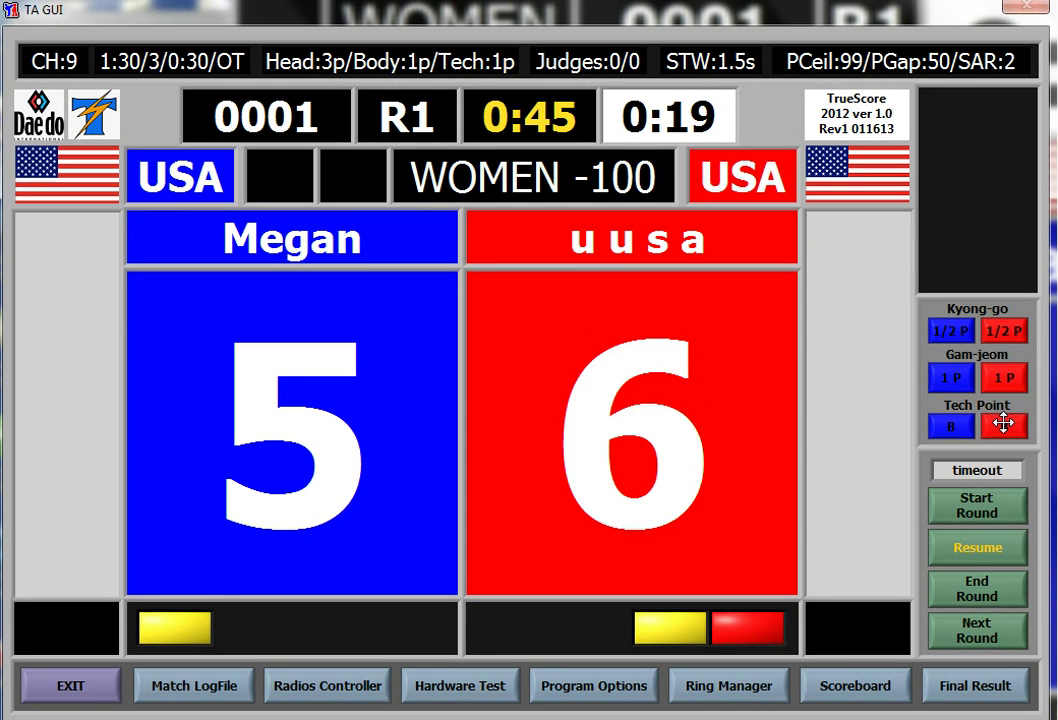
left_click(962, 547)
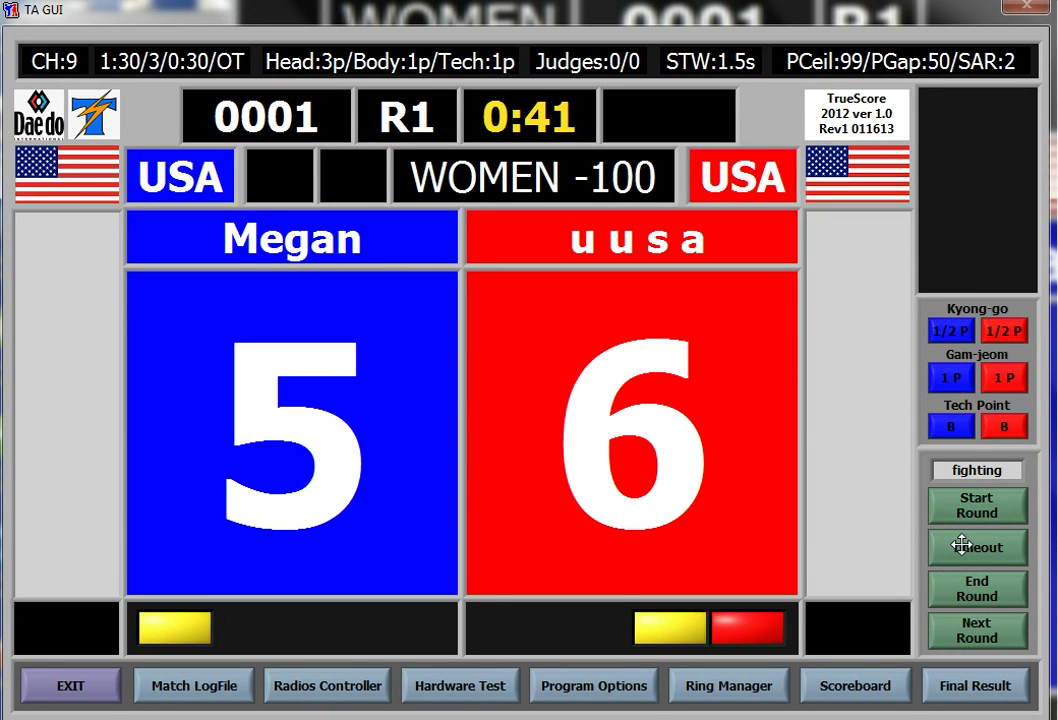
left_click(961, 545)
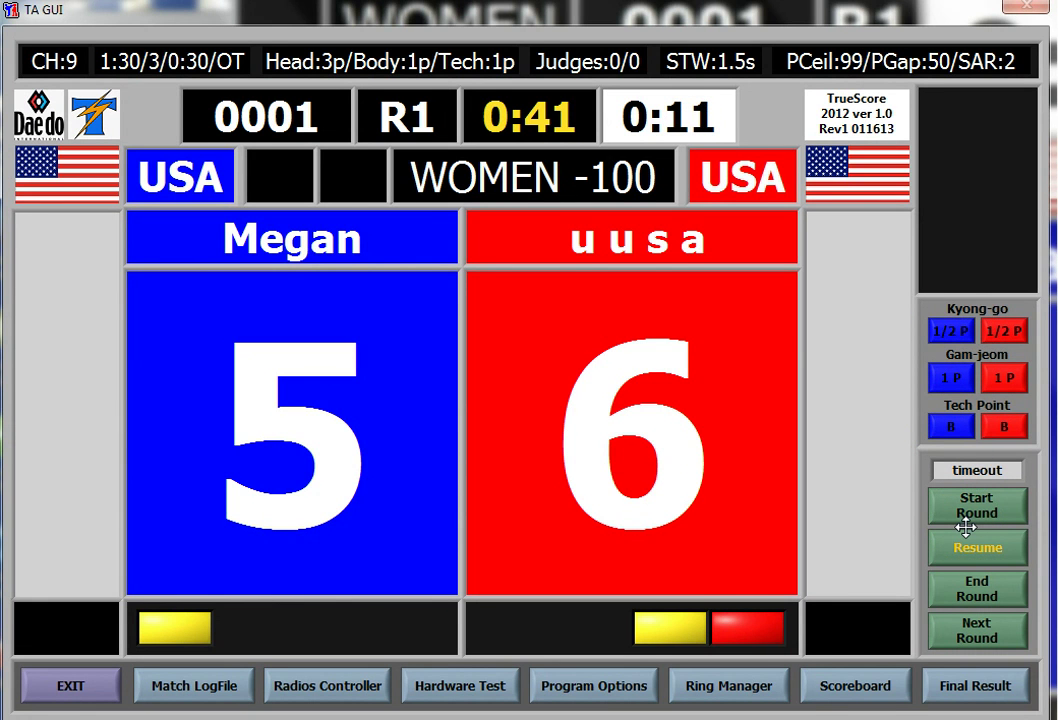
Remove red's Gam-jeom penalty through the scoreboard override
left_click(855, 685)
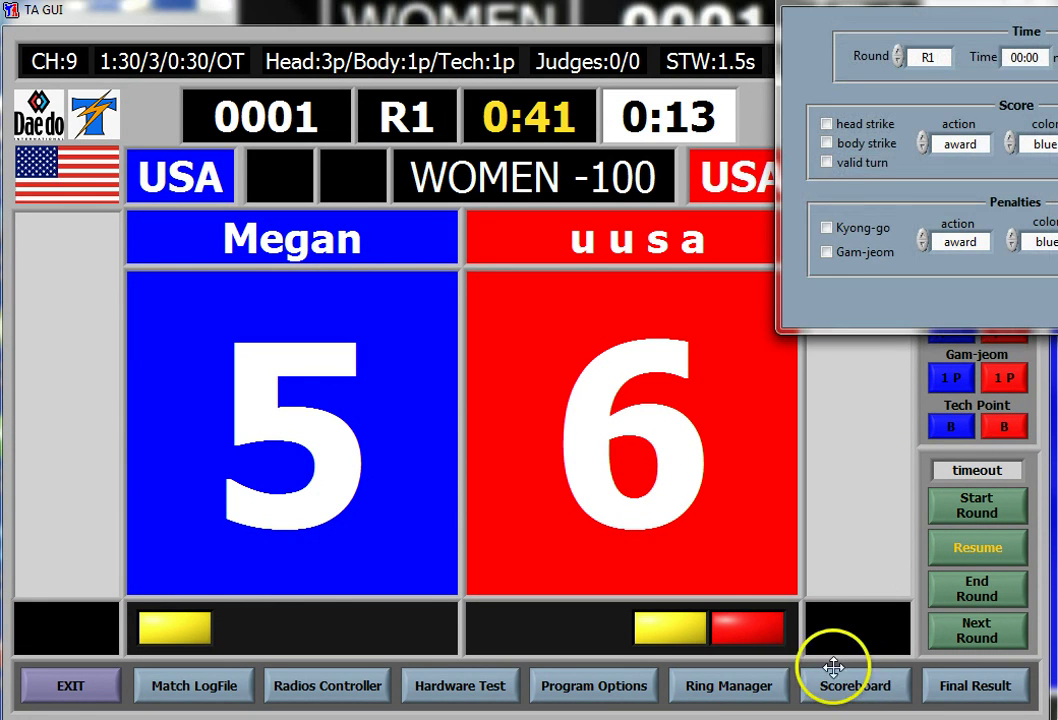
left_click_drag(965, 3, 625, 83)
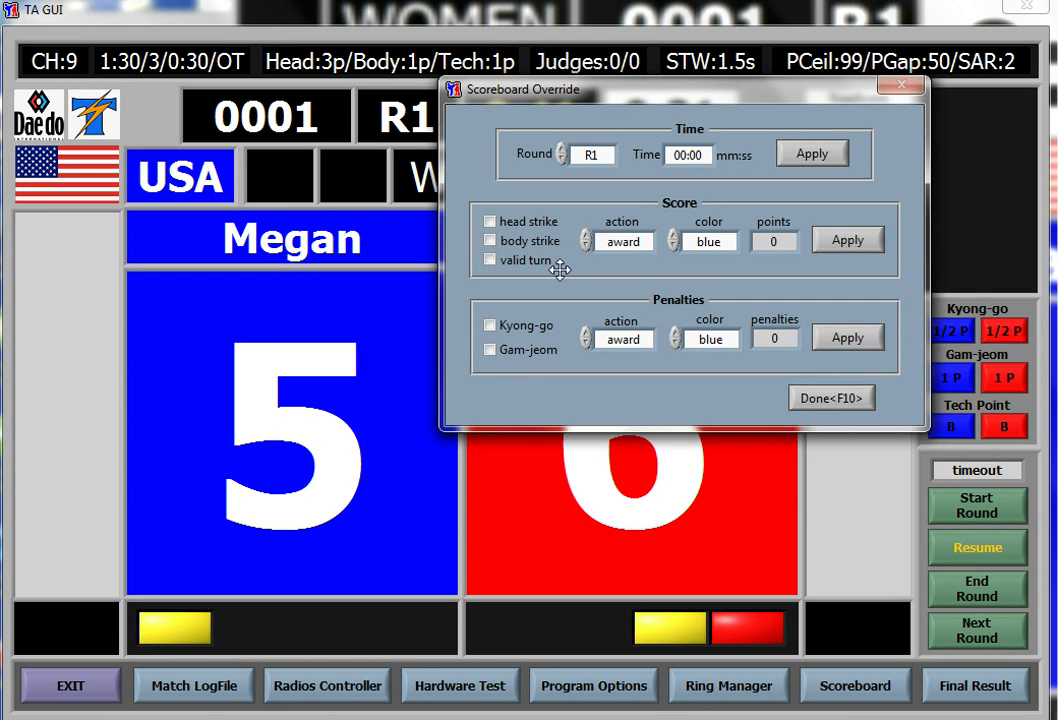
left_click(490, 349)
left_click(586, 341)
left_click(630, 340)
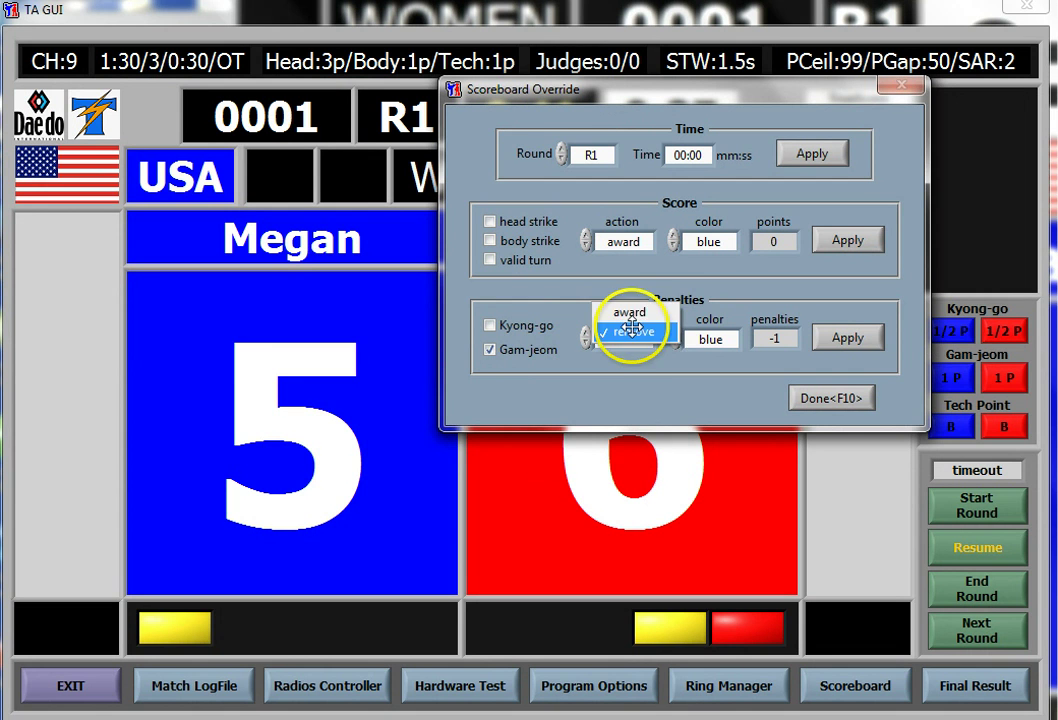
left_click(637, 336)
left_click(676, 333)
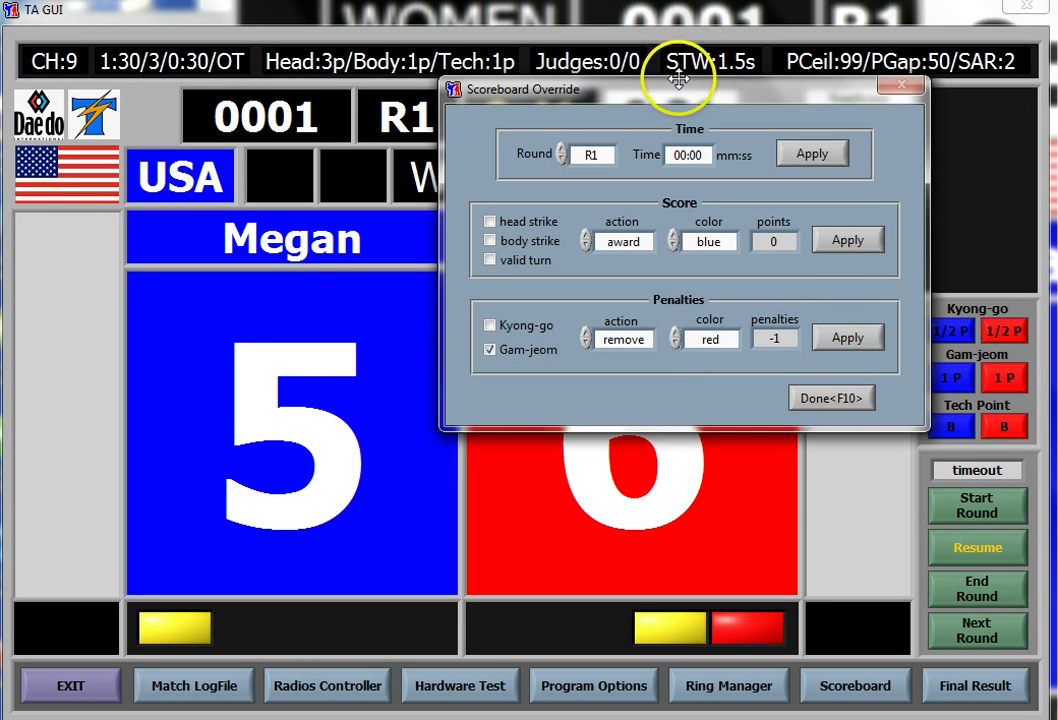
left_click_drag(673, 90, 391, 75)
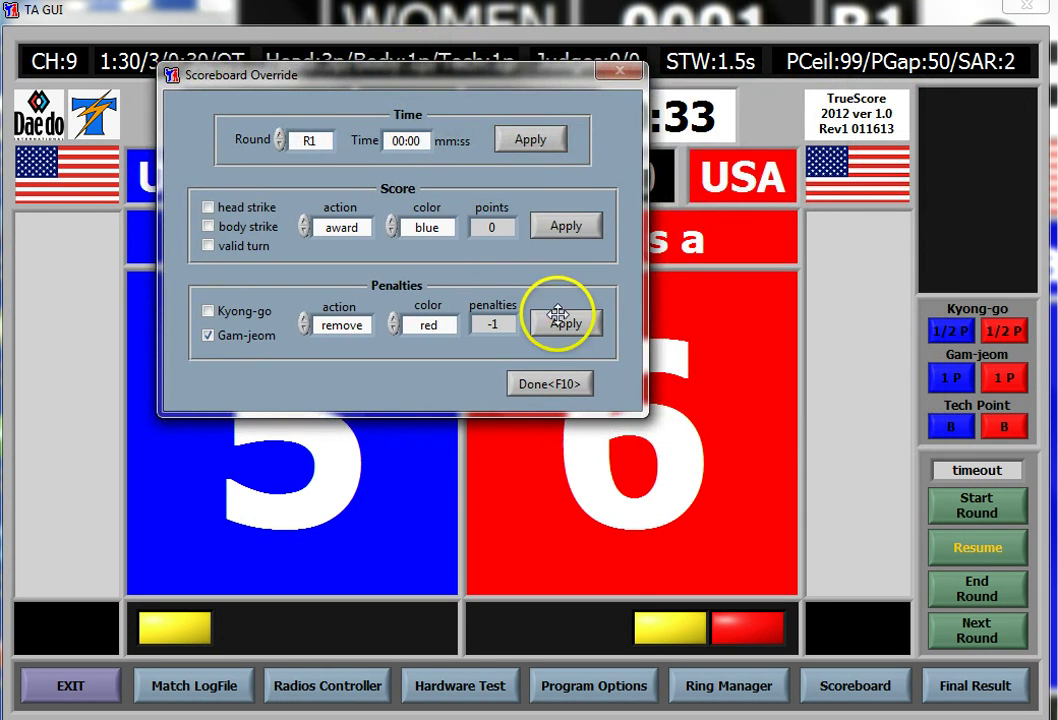
left_click(560, 320)
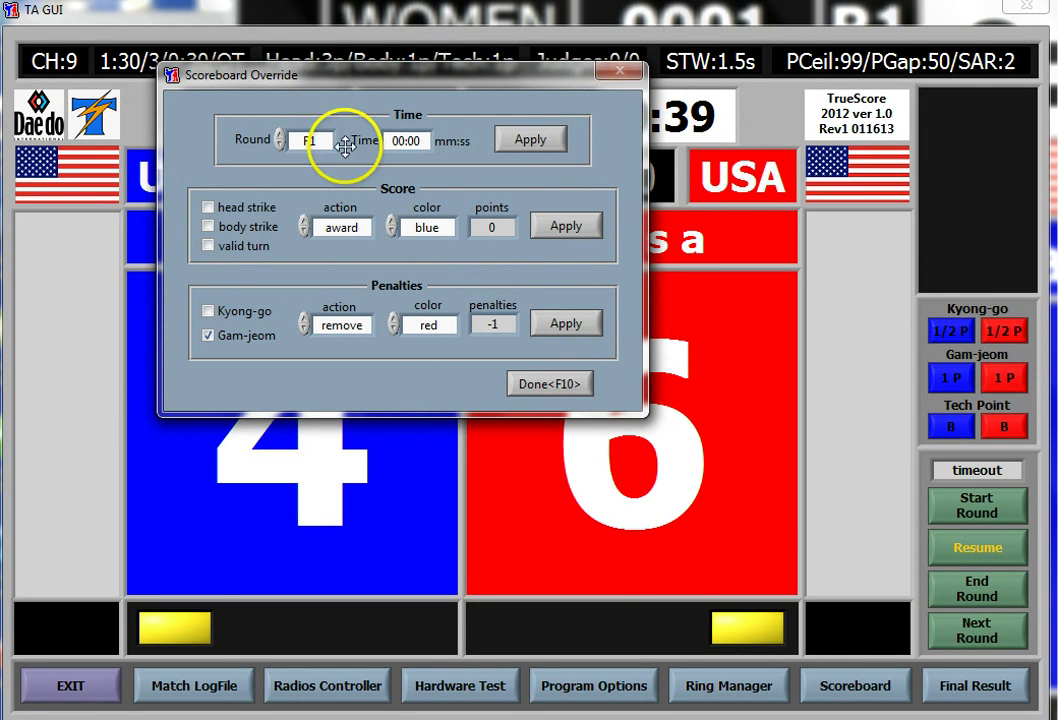
Remove blue's Kyong-go warning, close the override and resume round 1
left_click_drag(436, 67, 472, 71)
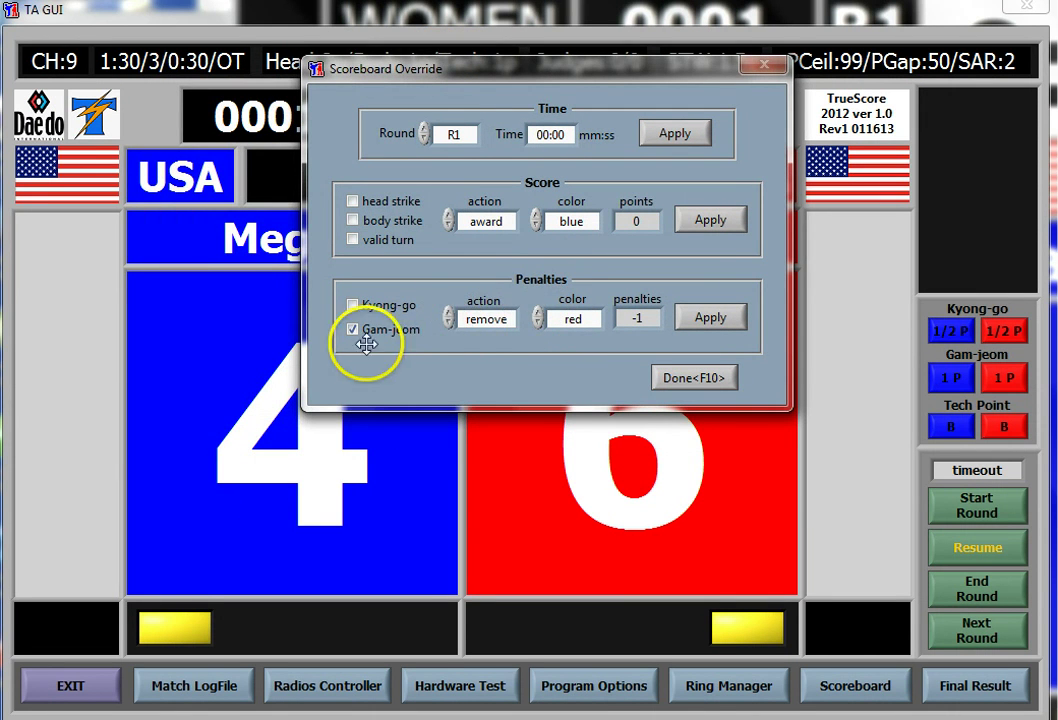
left_click(354, 305)
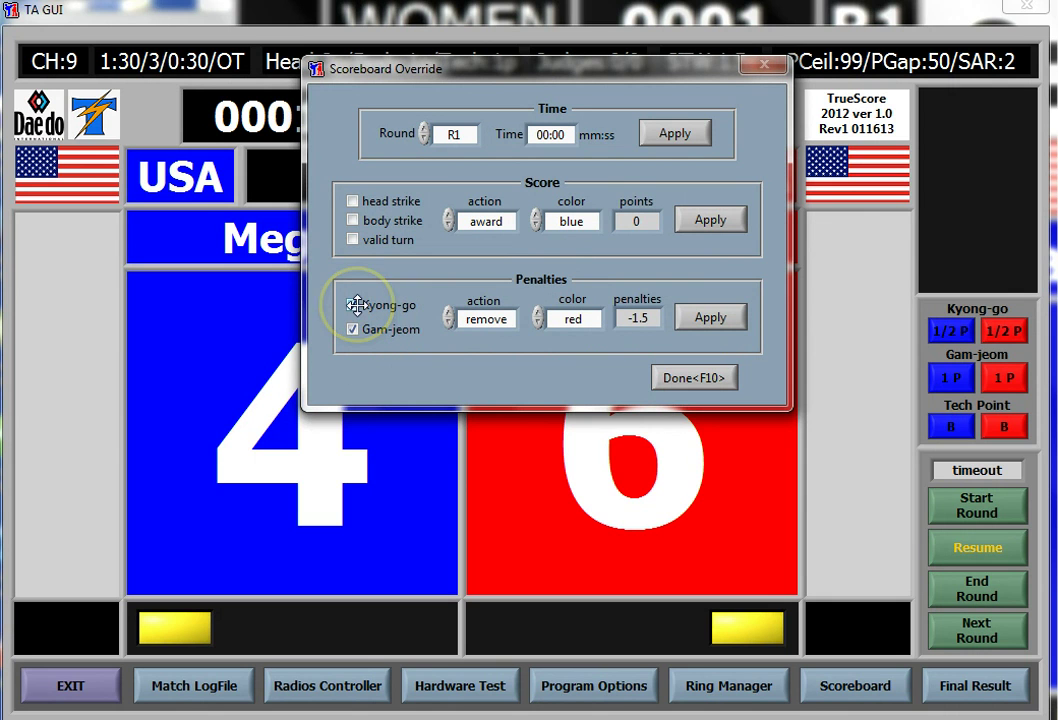
left_click(352, 329)
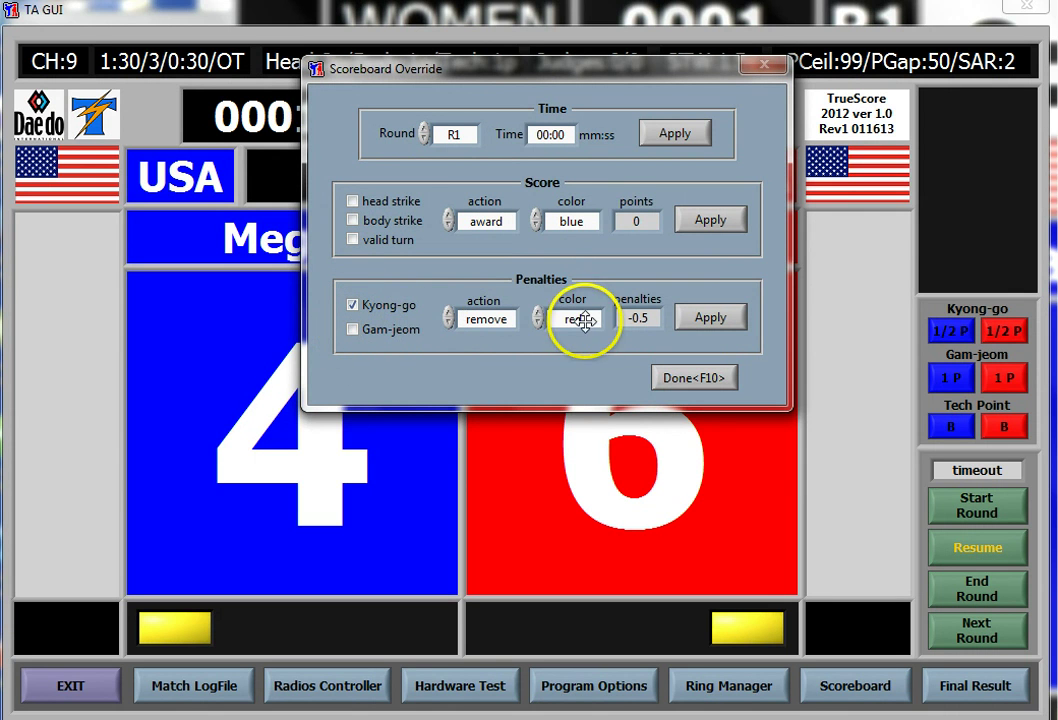
left_click(706, 317)
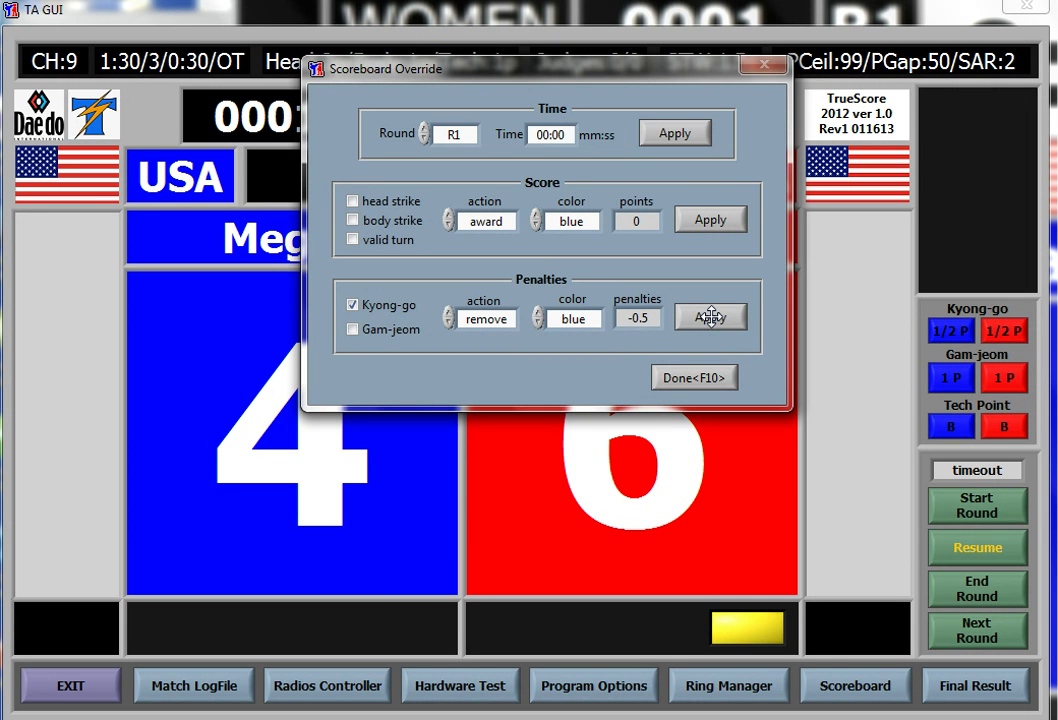
left_click(680, 376)
left_click(975, 550)
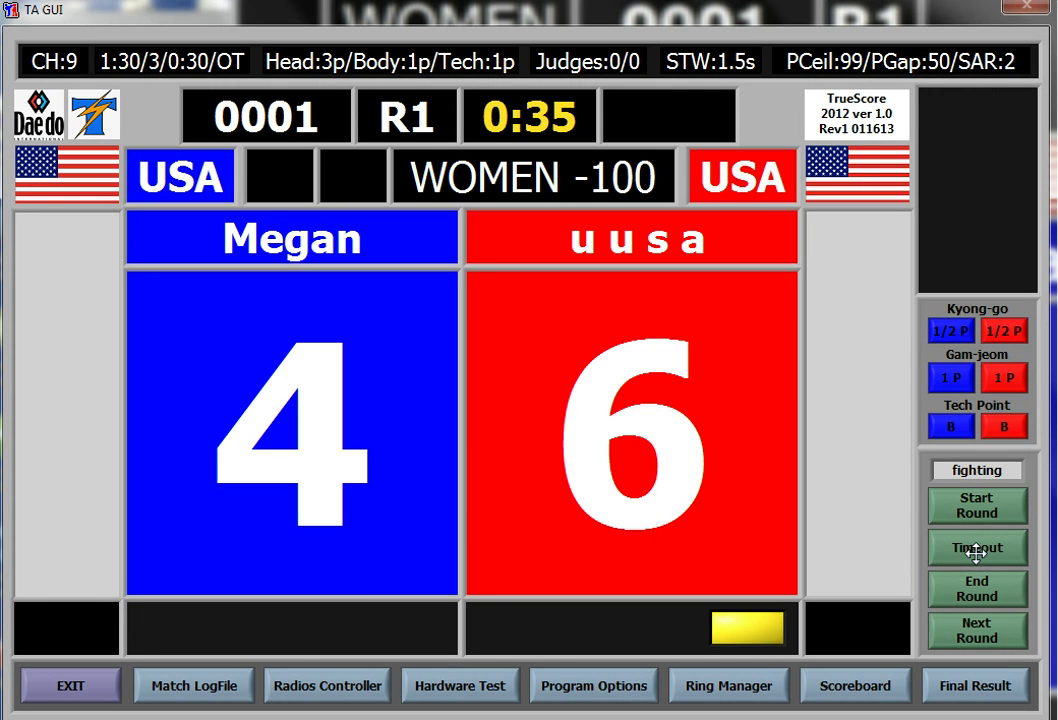
Finish round 1 with two more timeouts and end the round
left_click(975, 549)
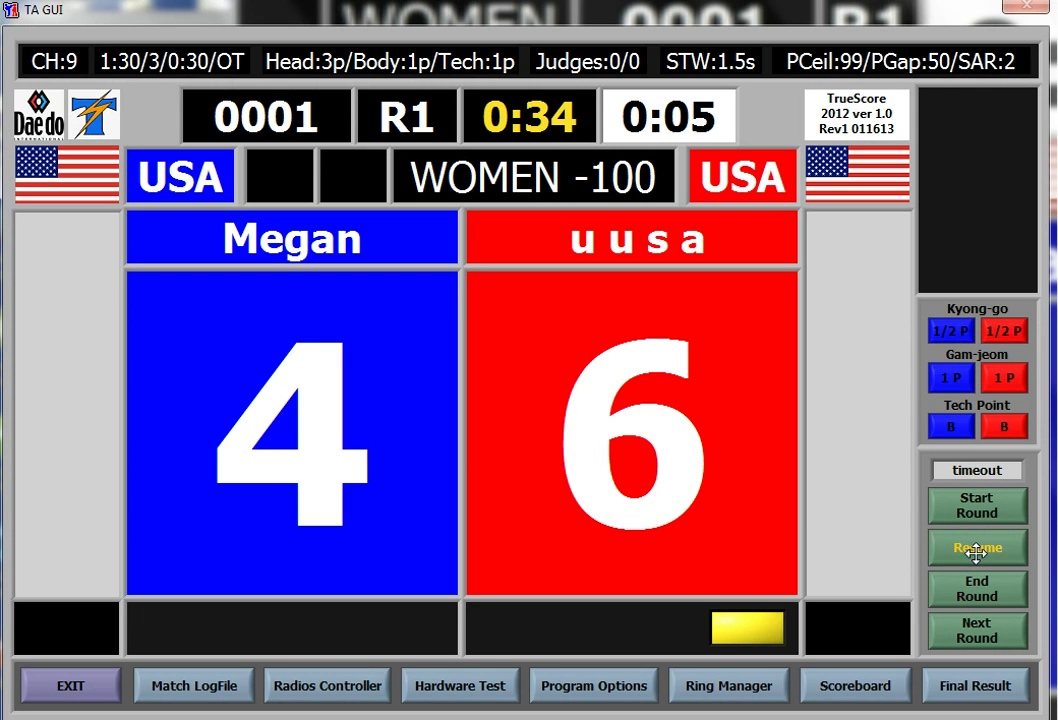
left_click(975, 549)
left_click(975, 549)
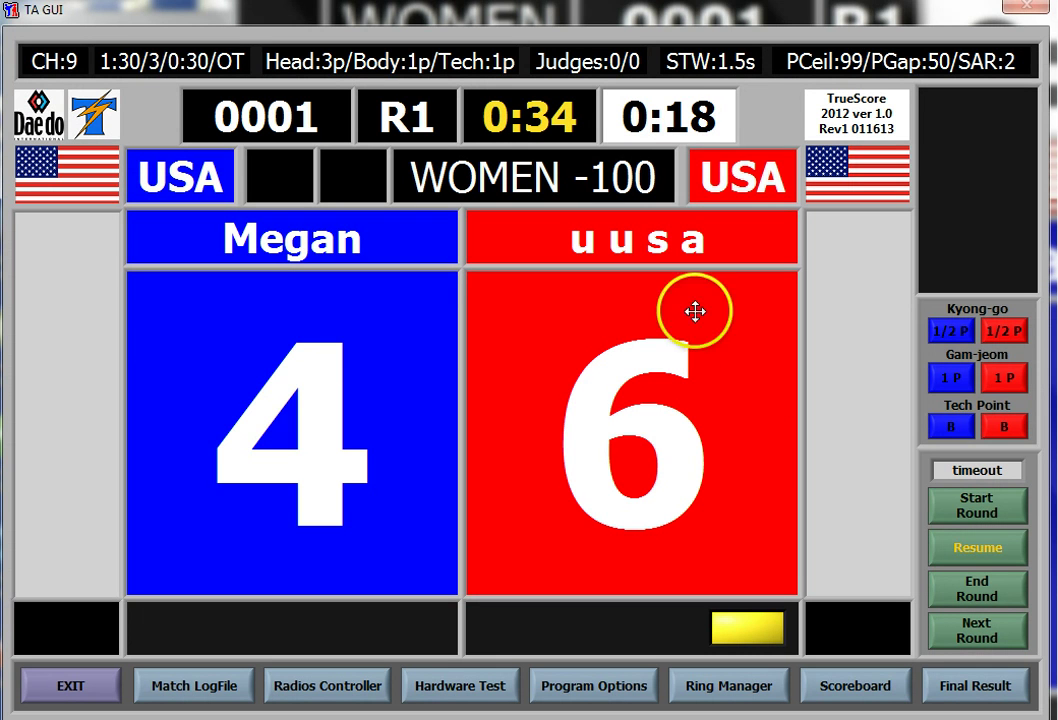
left_click(962, 555)
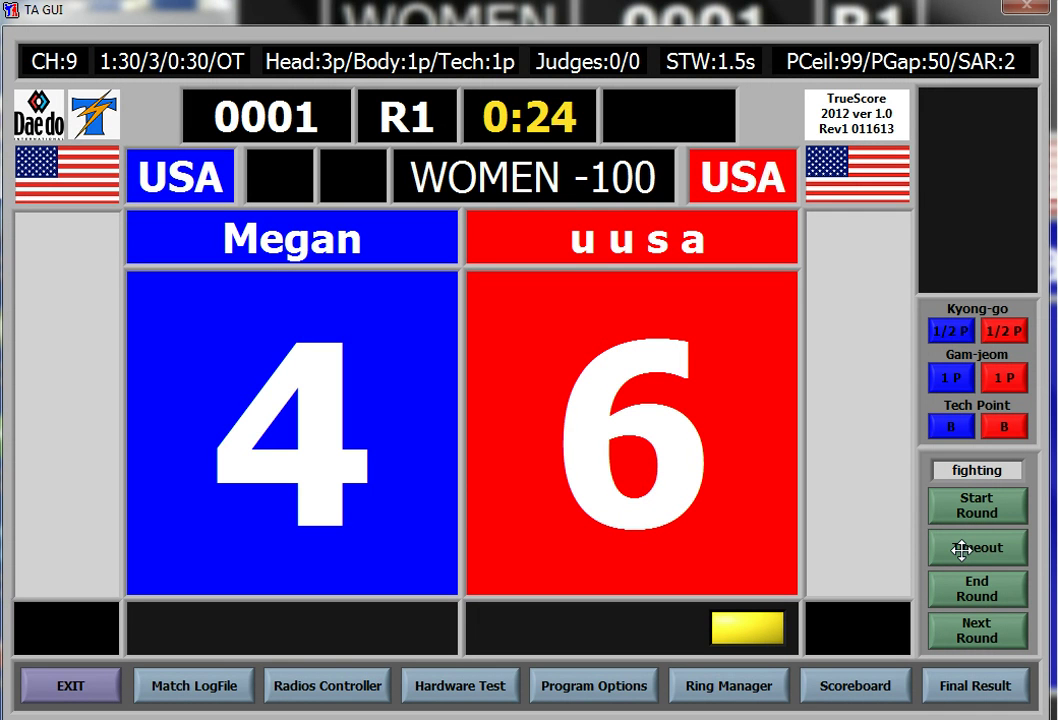
left_click(960, 583)
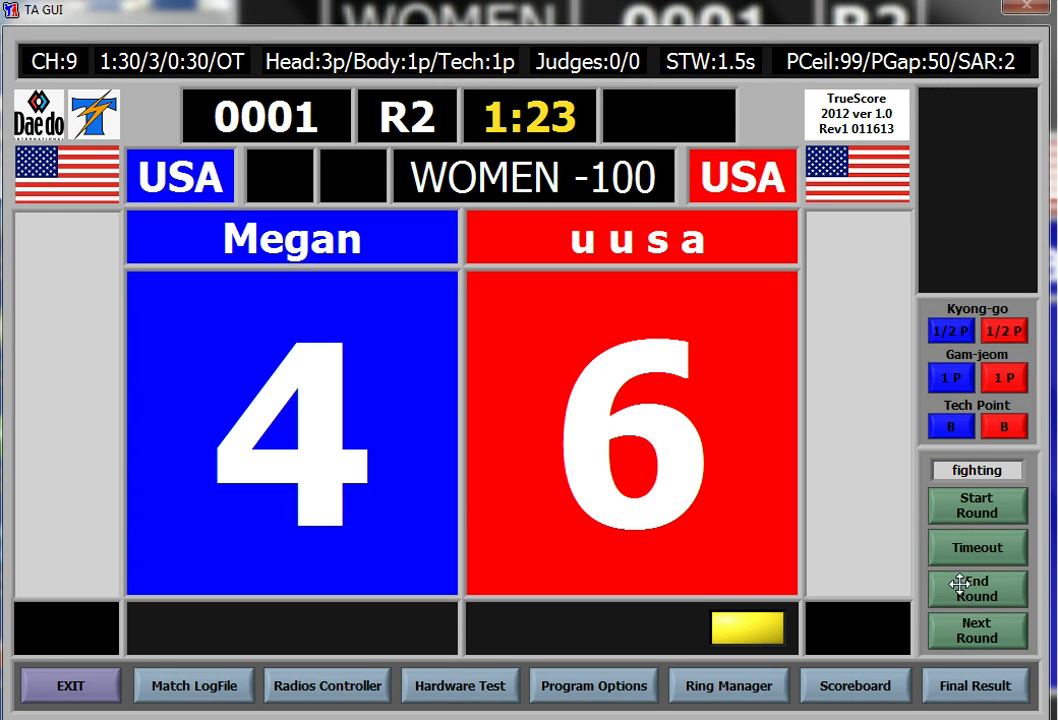
Run round 2 with a timeout and advance the match to round 3
left_click(956, 538)
left_click(964, 505)
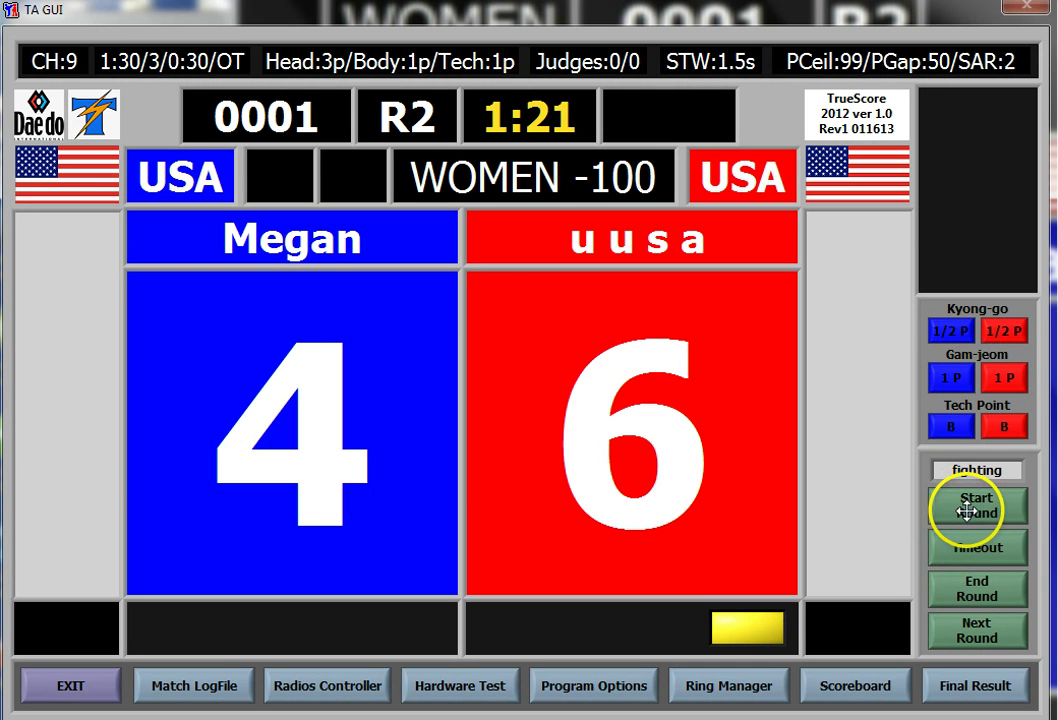
left_click(975, 630)
left_click(980, 547)
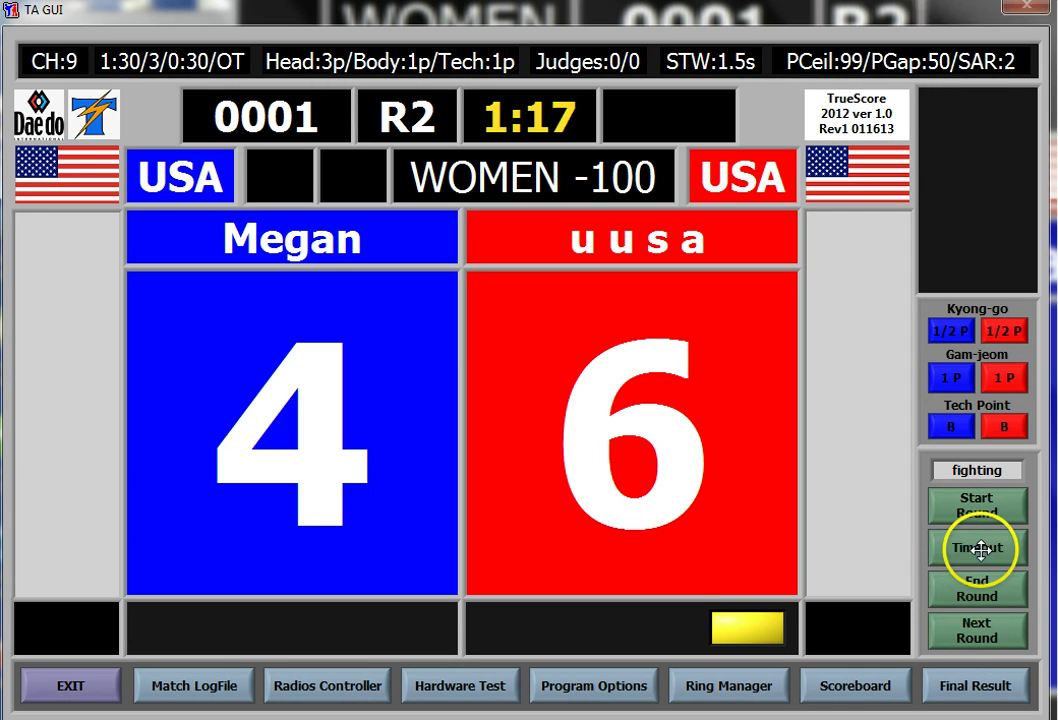
left_click(968, 628)
left_click(862, 688)
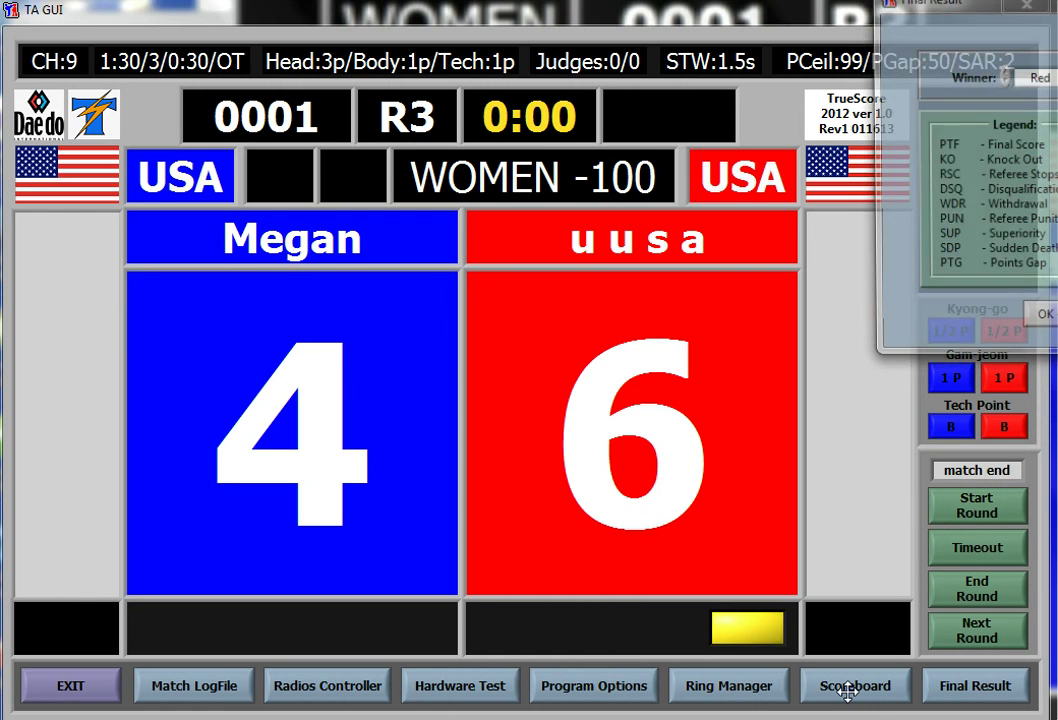
End the match and bring up the Final Result window showing Red as winner
left_click(950, 118)
left_click_drag(1050, 3, 786, 52)
left_click(879, 142)
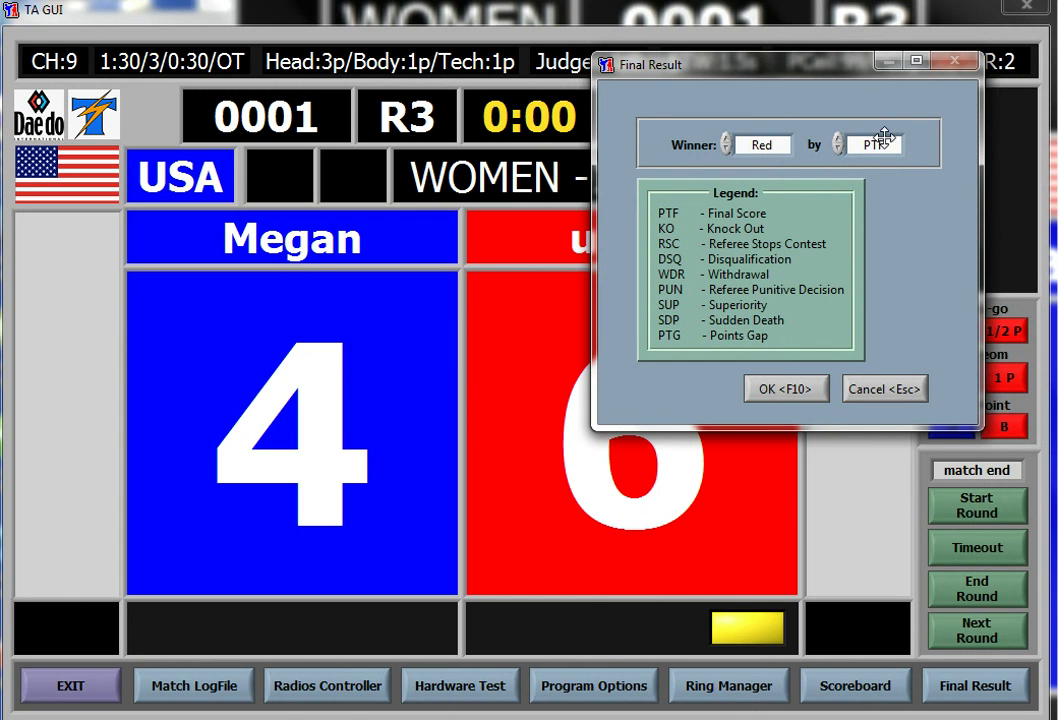
left_click_drag(751, 220, 833, 148)
Set the win method to PTF (final score) and confirm Red's win
left_click(838, 149)
double_click(838, 149)
double_click(838, 149)
double_click(838, 149)
left_click(838, 149)
left_click(838, 149)
left_click(838, 149)
left_click(838, 149)
left_click(838, 149)
double_click(838, 149)
left_click(838, 149)
double_click(838, 149)
left_click(838, 149)
left_click(838, 149)
left_click(838, 149)
left_click(838, 149)
left_click(838, 149)
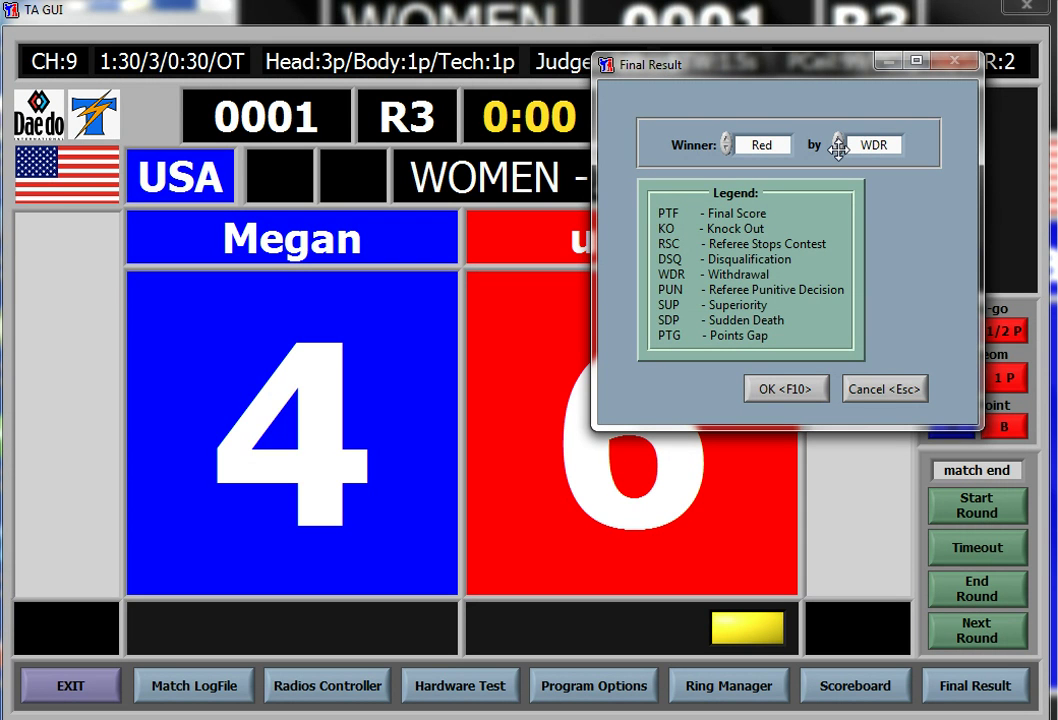
left_click(838, 149)
left_click(838, 149)
left_click(838, 149)
left_click(838, 149)
left_click(835, 155)
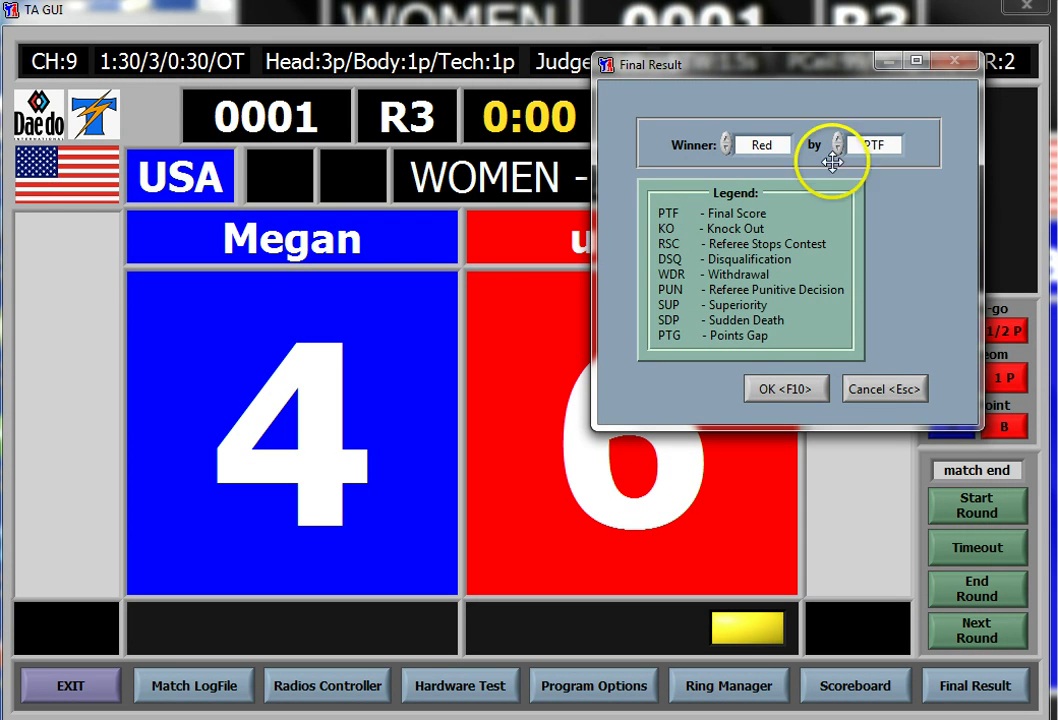
left_click(773, 389)
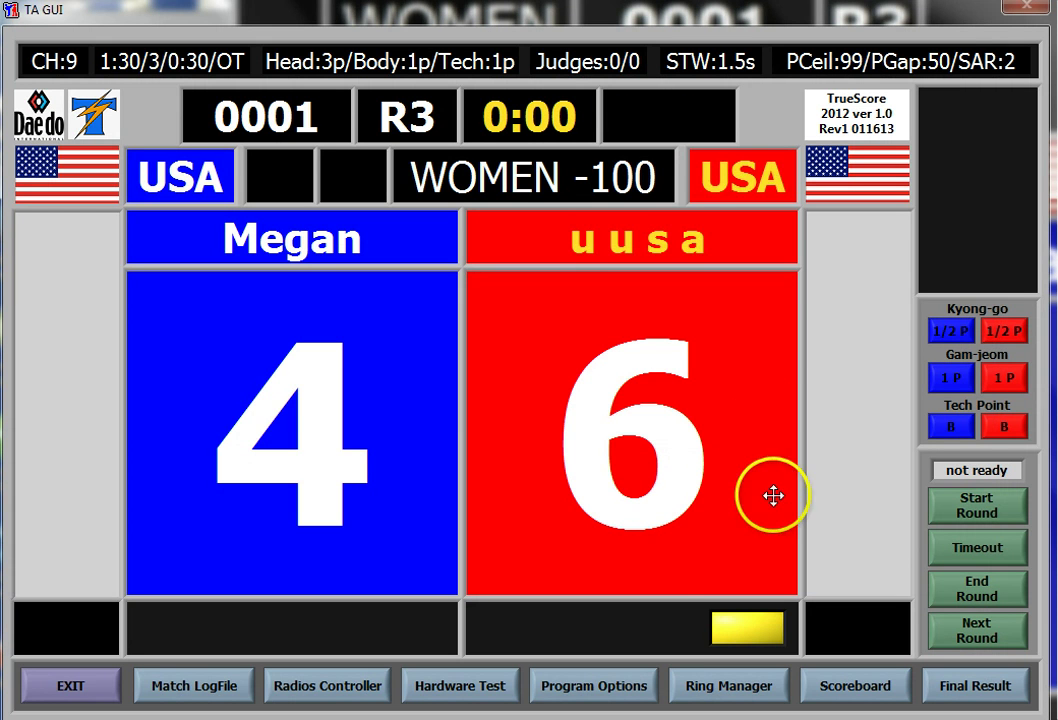
Accept the match setup to reset the board to 0–0, then reopen Ring Manager
left_click(698, 683)
left_click(688, 535)
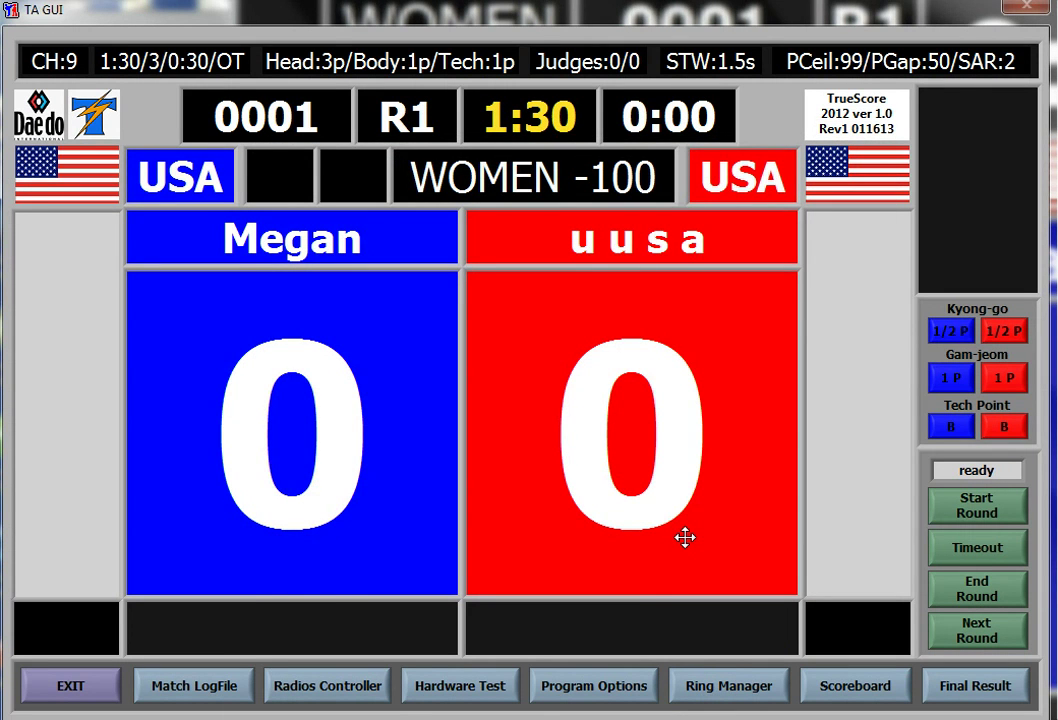
left_click(698, 680)
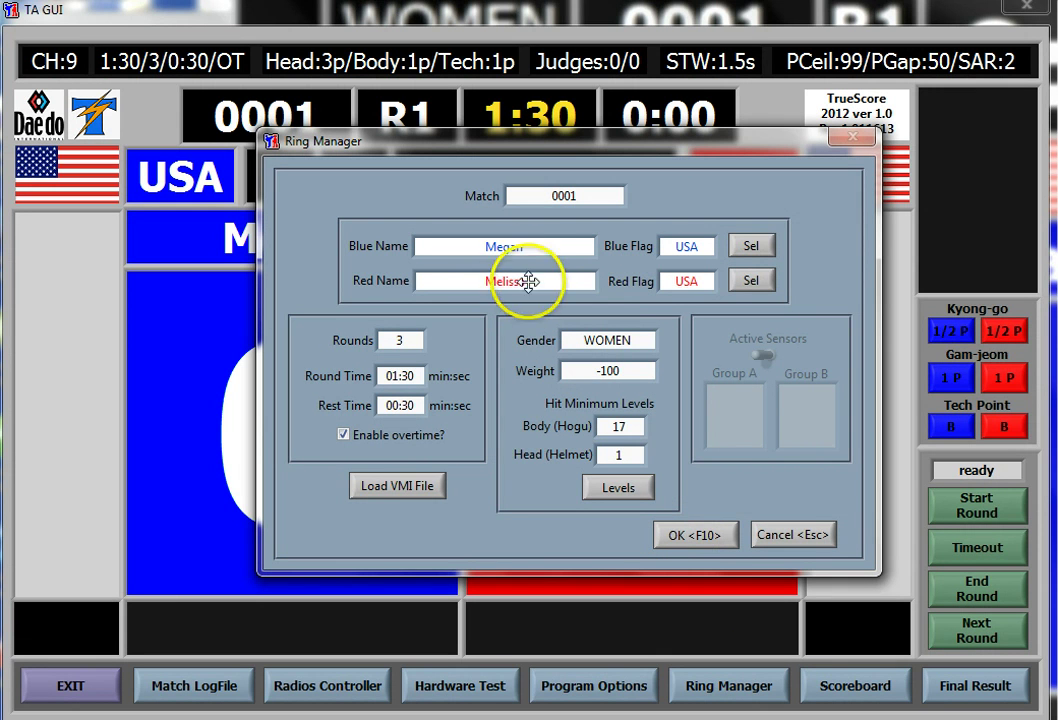
Replace the blue and red fighter names with the next match's fighters
left_click_drag(520, 248, 406, 244)
type("Chung")
key("Tab")
left_click_drag(562, 279, 441, 277)
type("Hong")
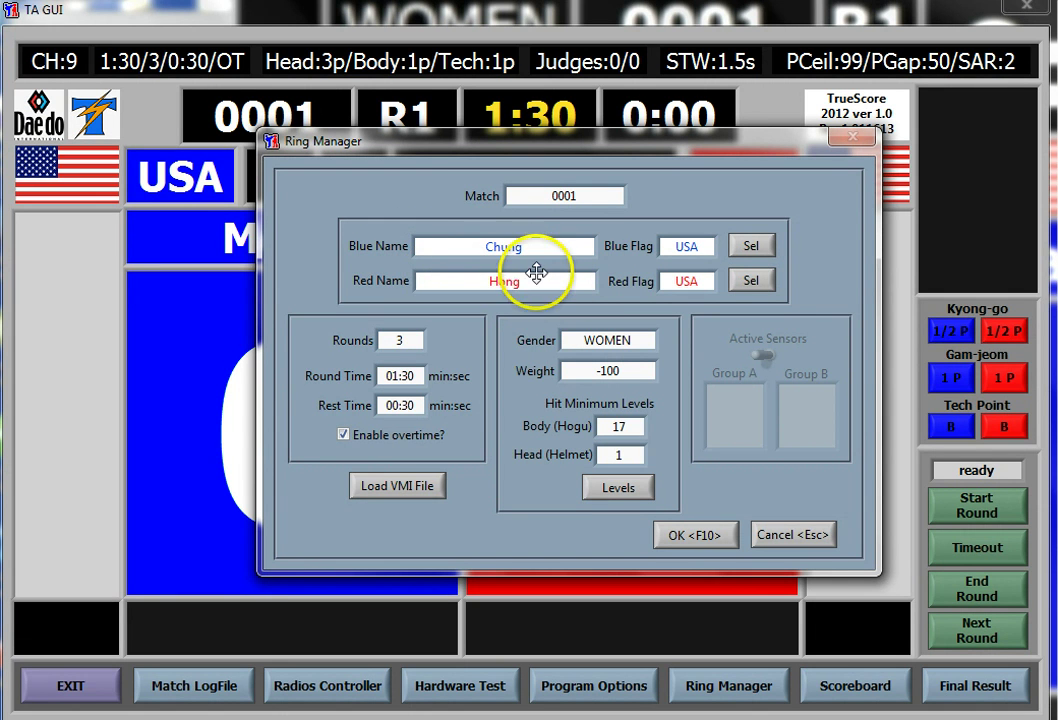